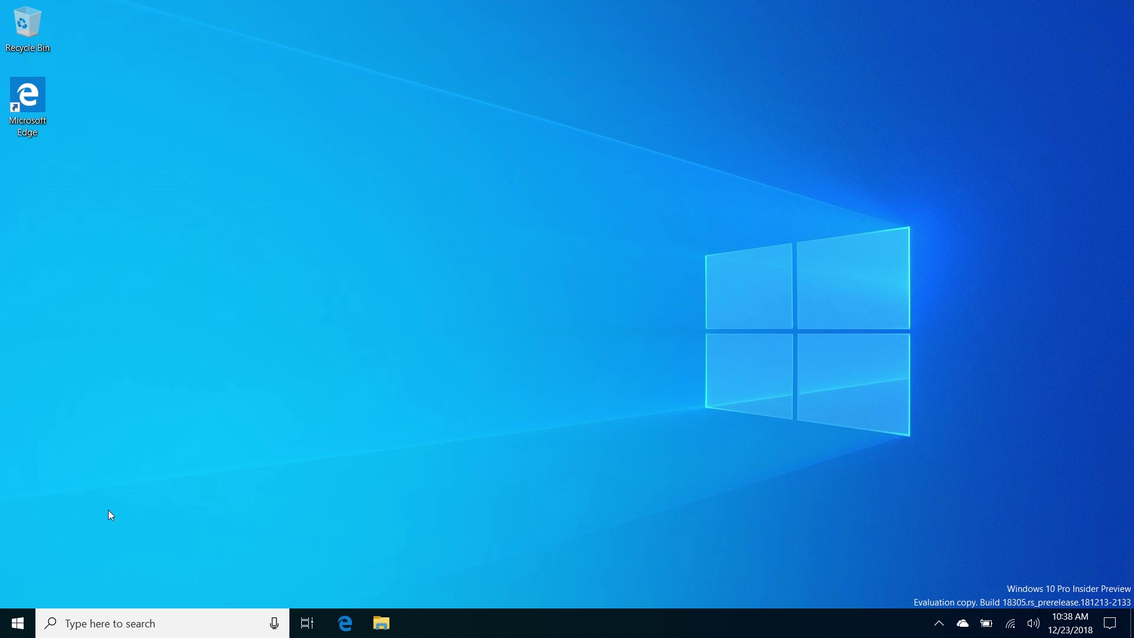
# Launch Office from Start, minimize it, then expand the Office tile folder to show Outlook, Word, Excel, Skype.
pyautogui.press('super')
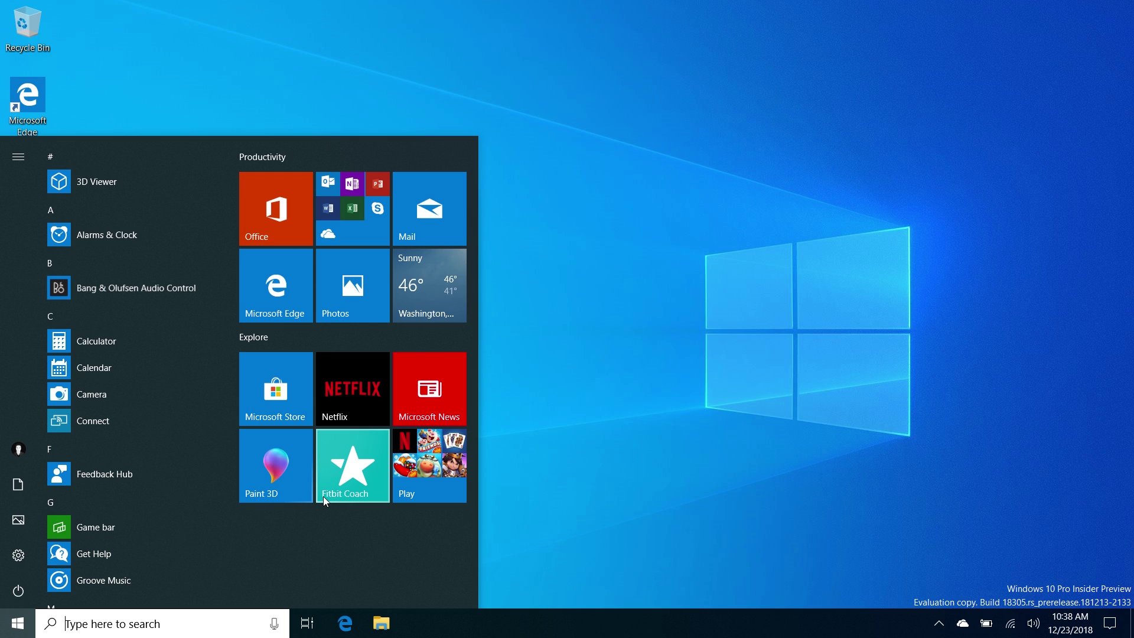
pyautogui.click(258, 215)
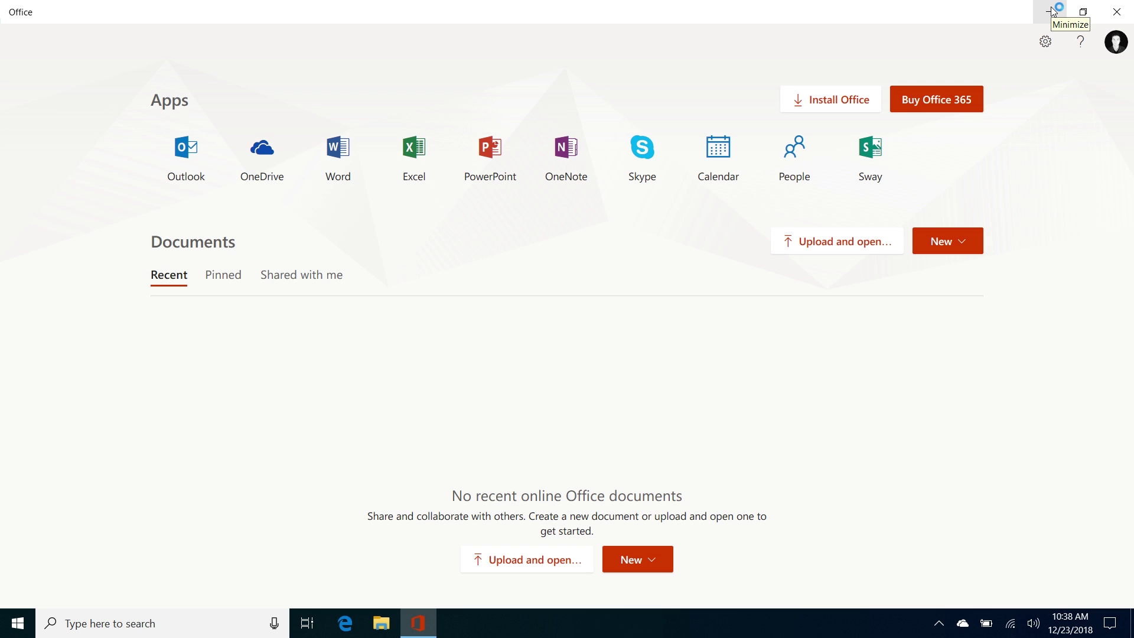
pyautogui.click(1053, 10)
pyautogui.press('super')
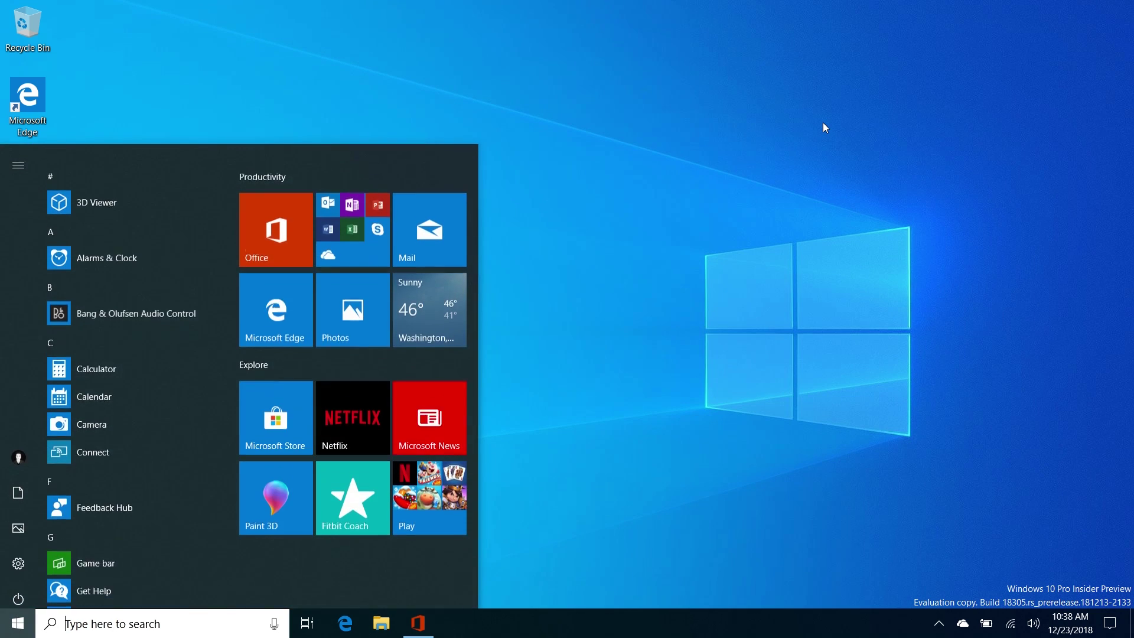
pyautogui.click(355, 224)
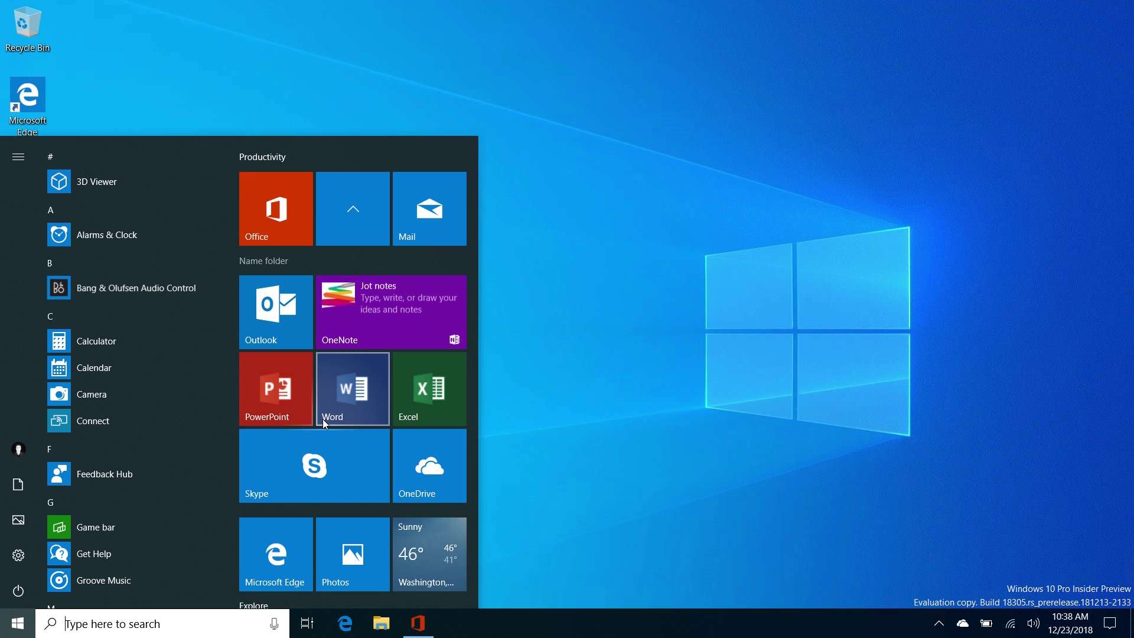
# Launch Word Online, begin entering the sign-in account, then abandon the sign-in window.
pyautogui.click(352, 393)
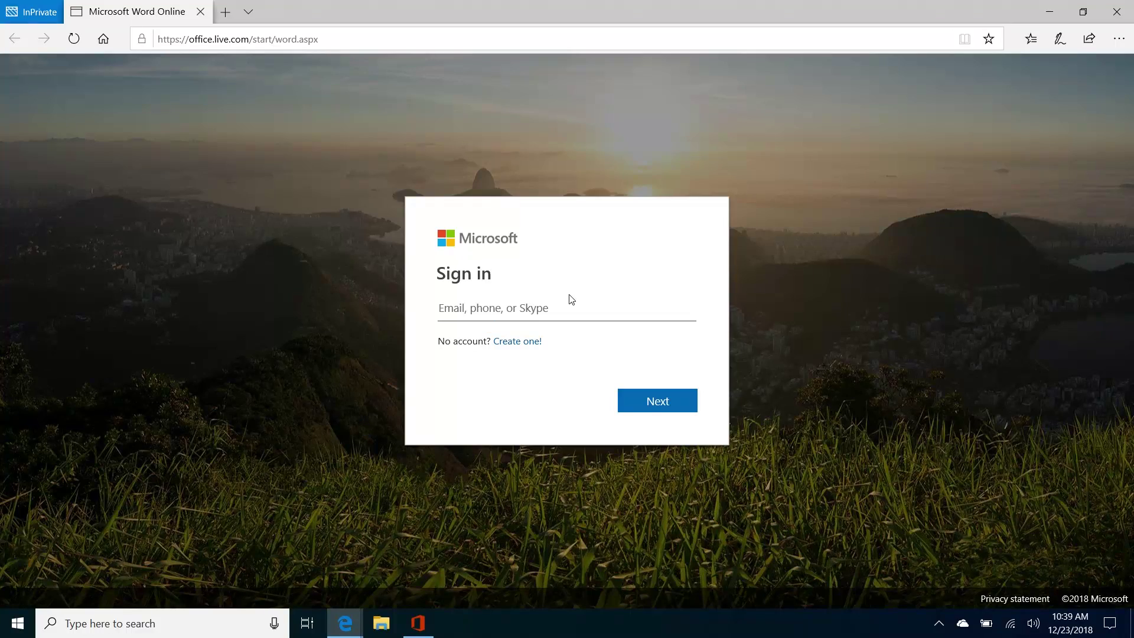
pyautogui.write('zac')
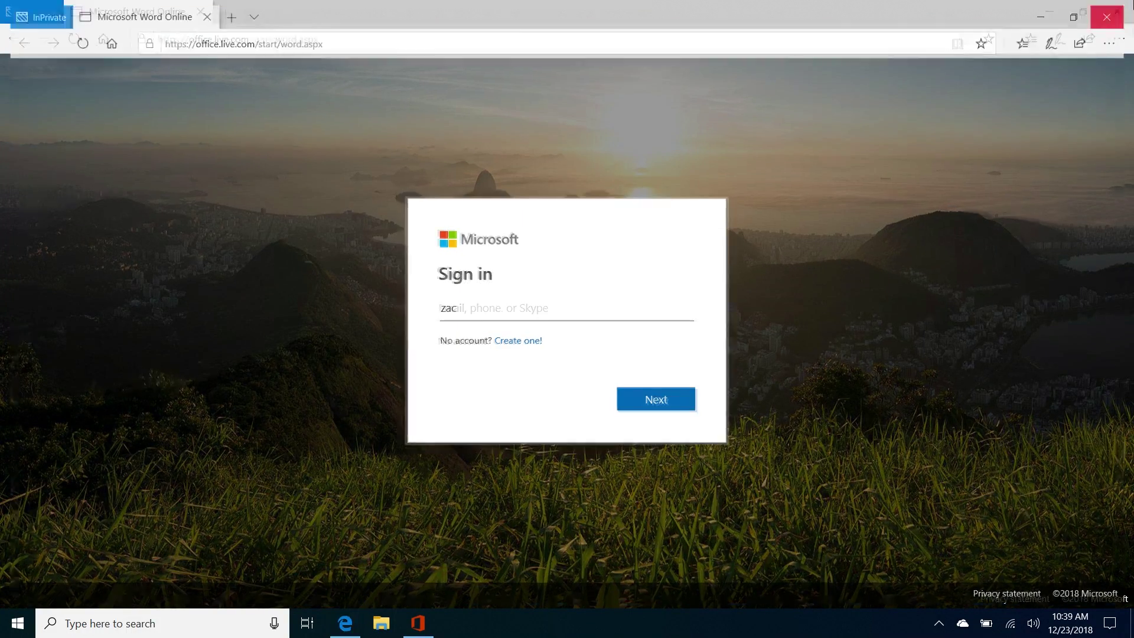
pyautogui.click(1116, 12)
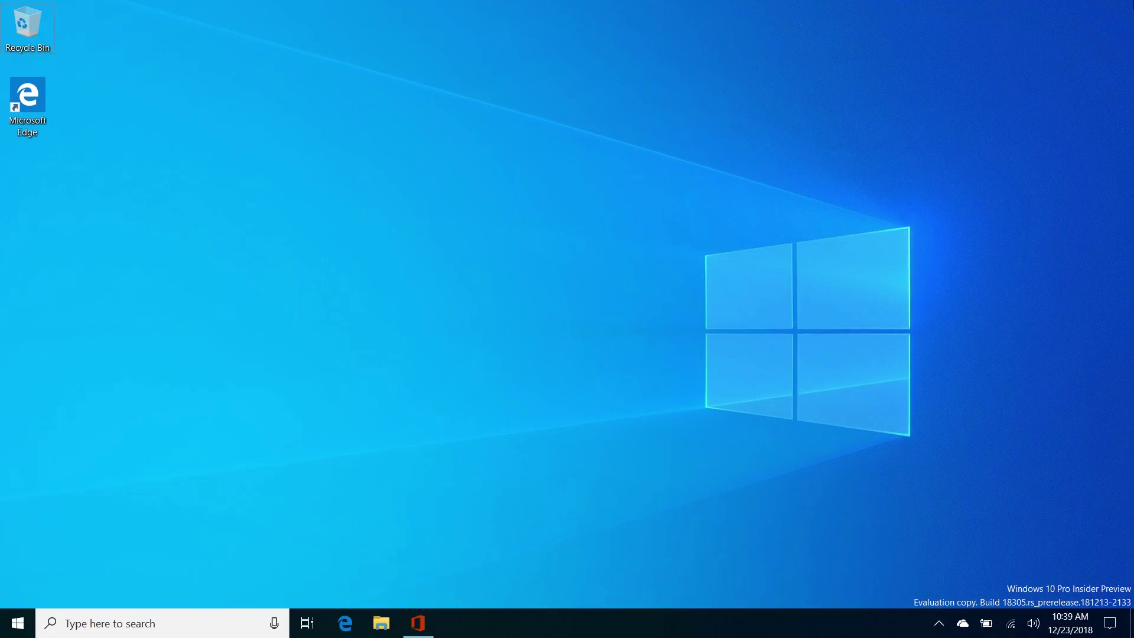
# Open PowerPoint Online from the Office tiles and create a new blank presentation.
pyautogui.press('super')
pyautogui.click(352, 195)
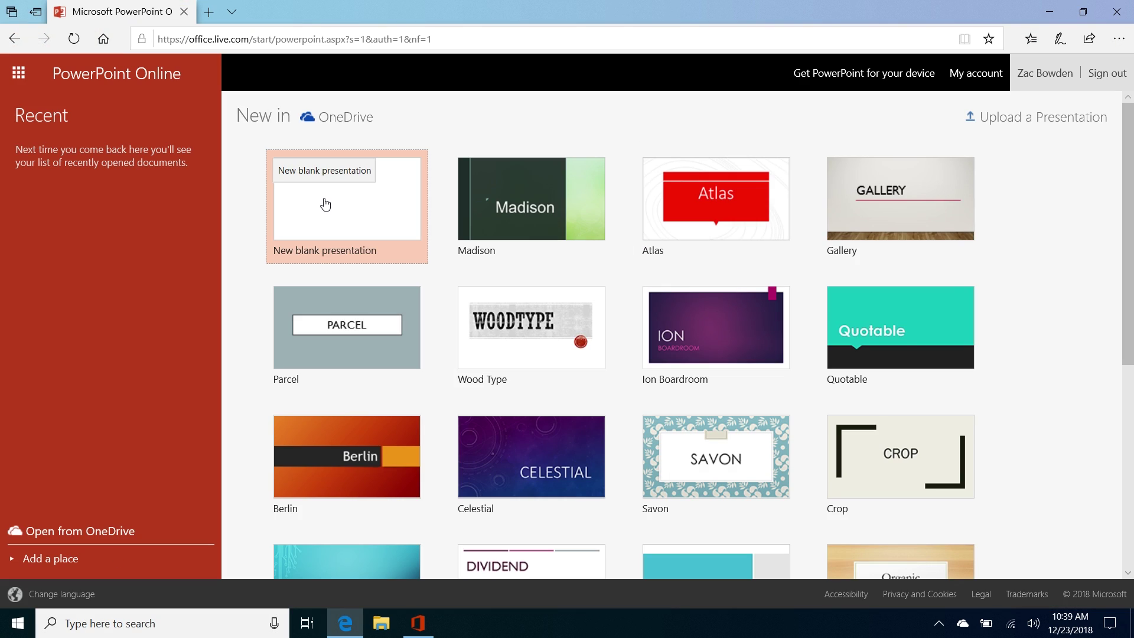
pyautogui.click(321, 202)
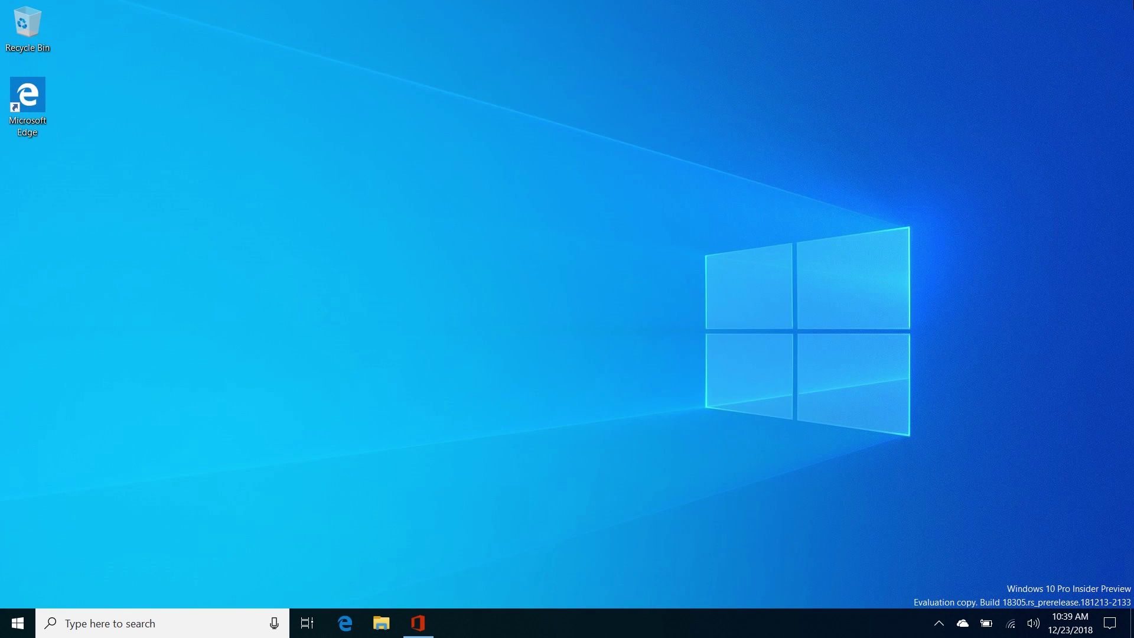
# Launch OneNote and Skype from the expanded Office tile folder.
pyautogui.click(76, 621)
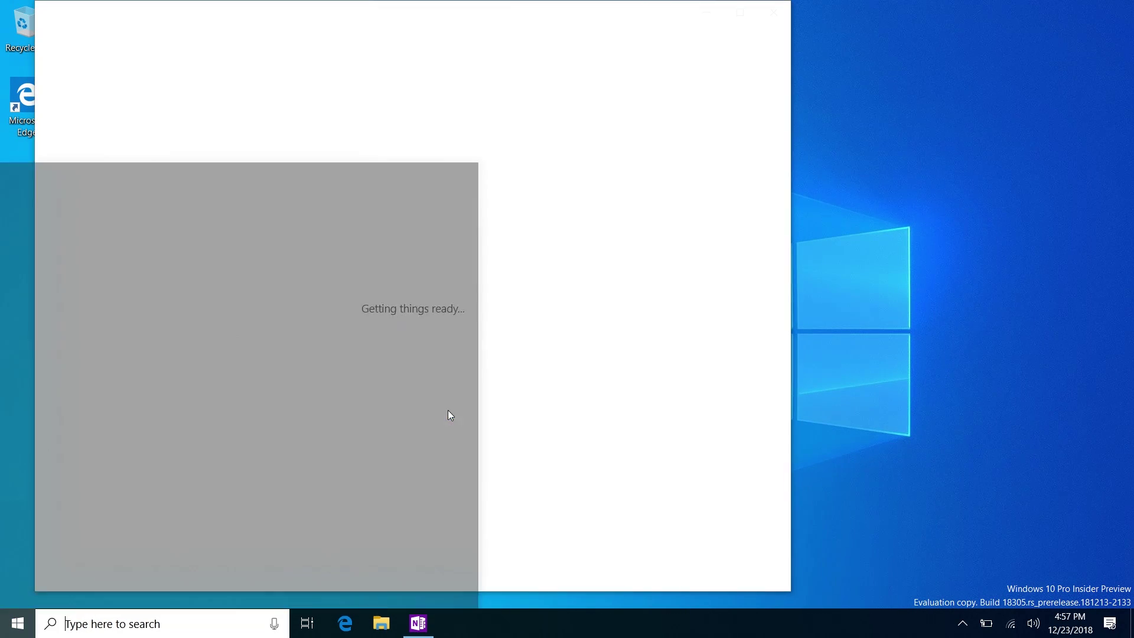
pyautogui.press('super')
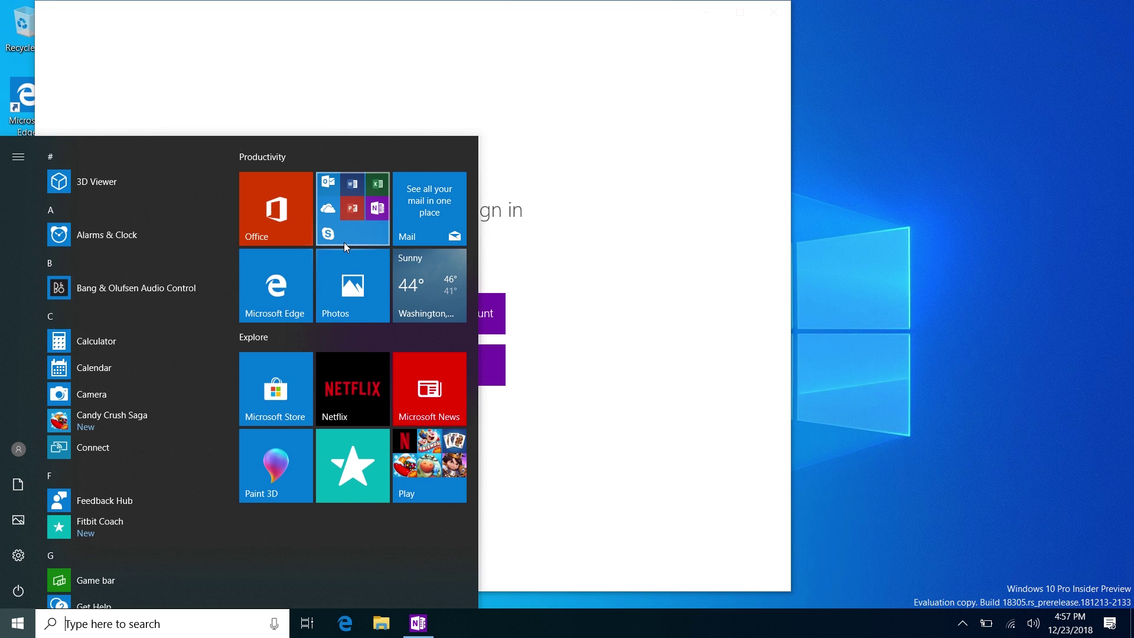
pyautogui.click(360, 224)
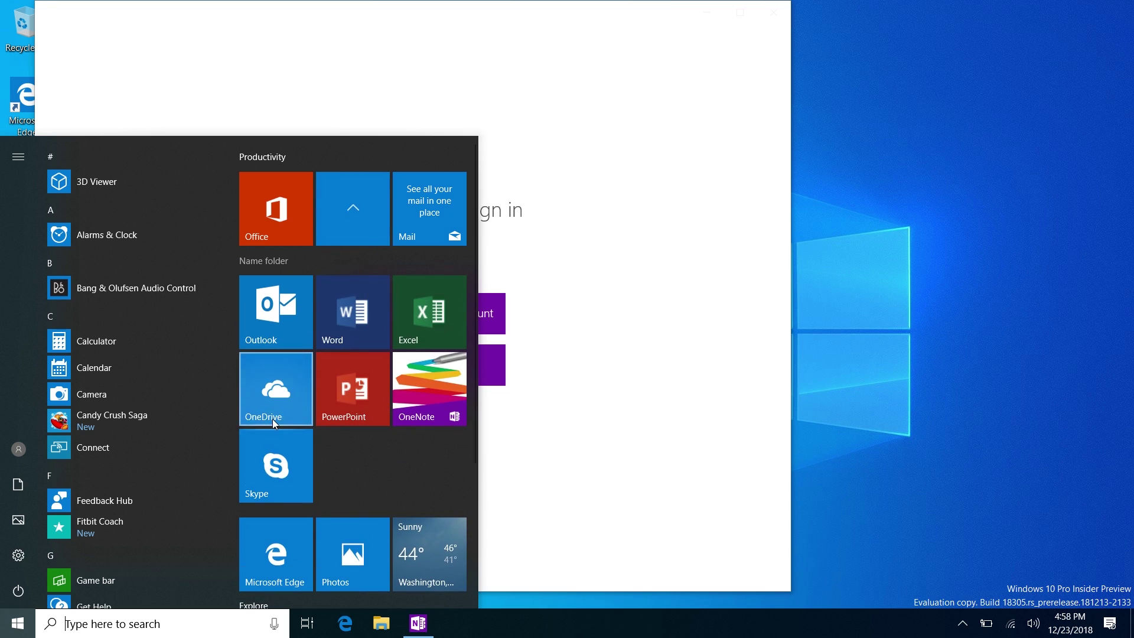
pyautogui.click(267, 474)
# Reopen the Office tile folder, then close the Skype welcome and OneNote sign-in windows.
pyautogui.press('super')
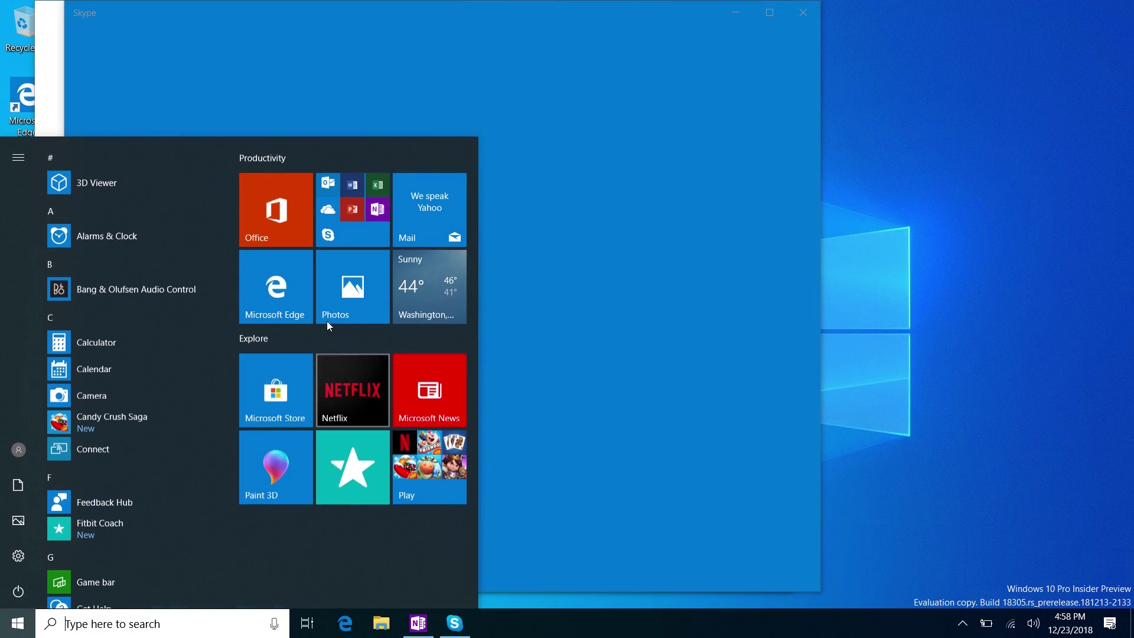
pyautogui.click(360, 209)
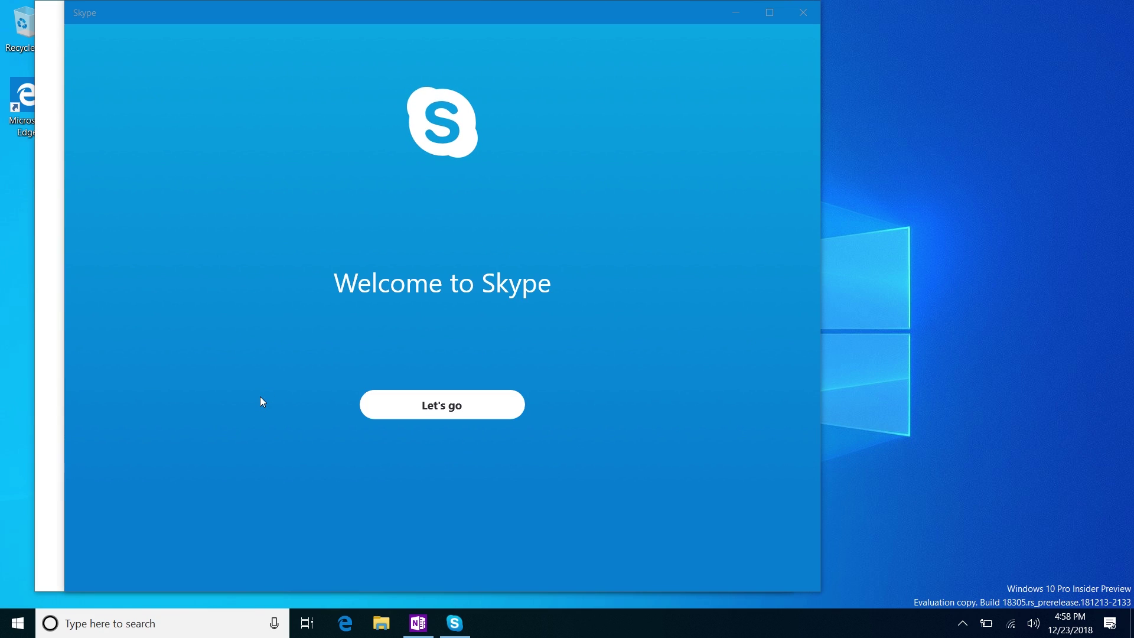
pyautogui.click(798, 13)
pyautogui.click(773, 13)
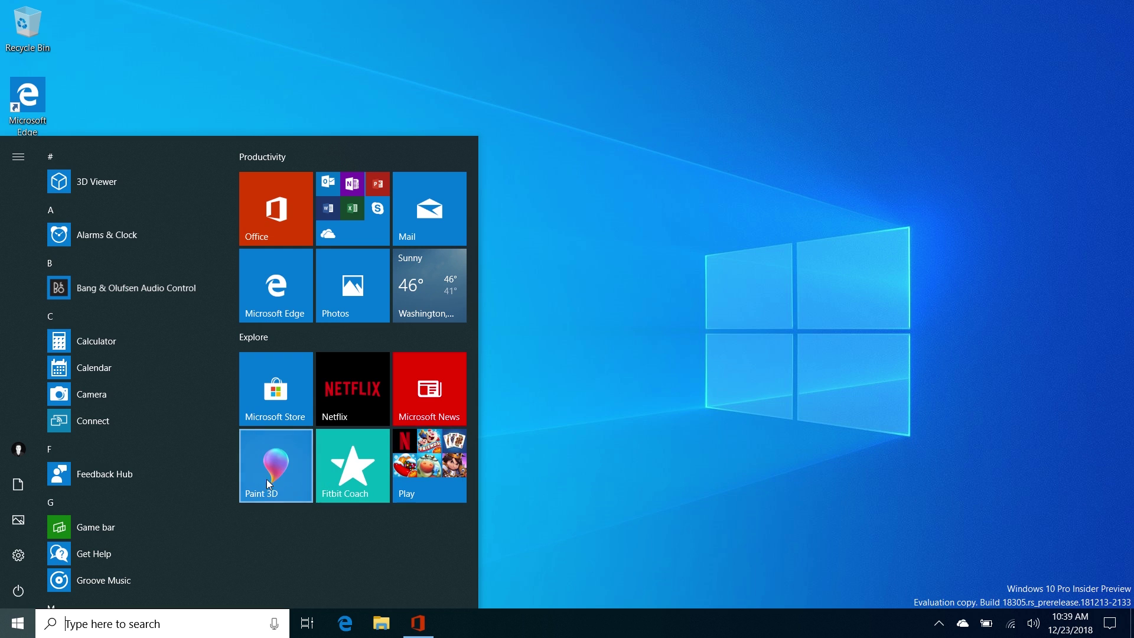
pyautogui.click(423, 468)
pyautogui.scroll(-2, 402, 500)
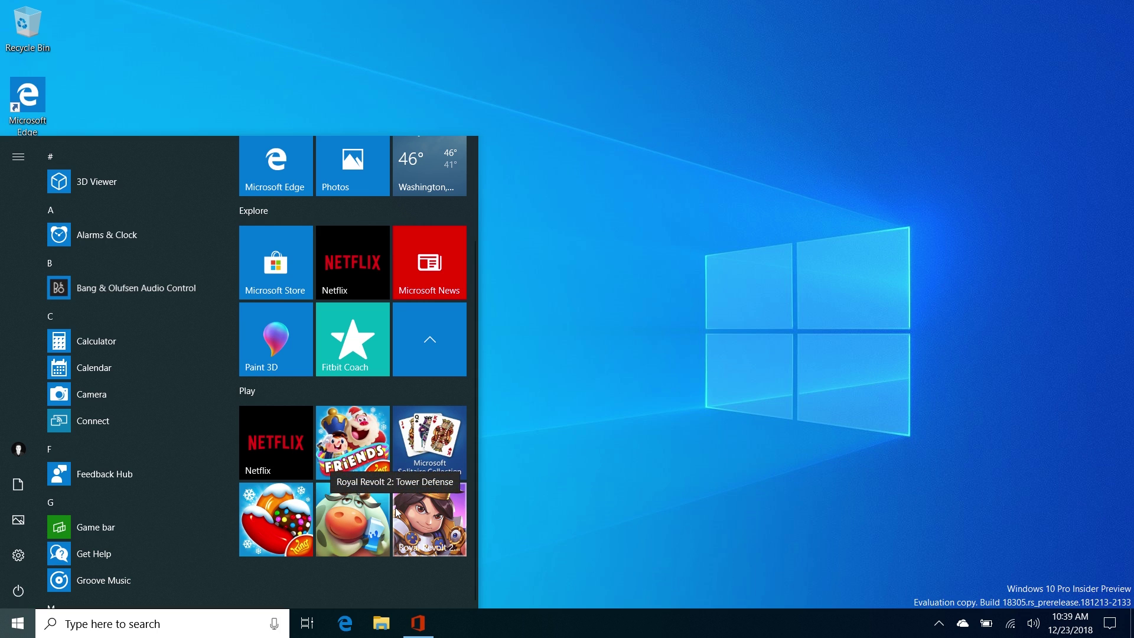
pyautogui.click(435, 359)
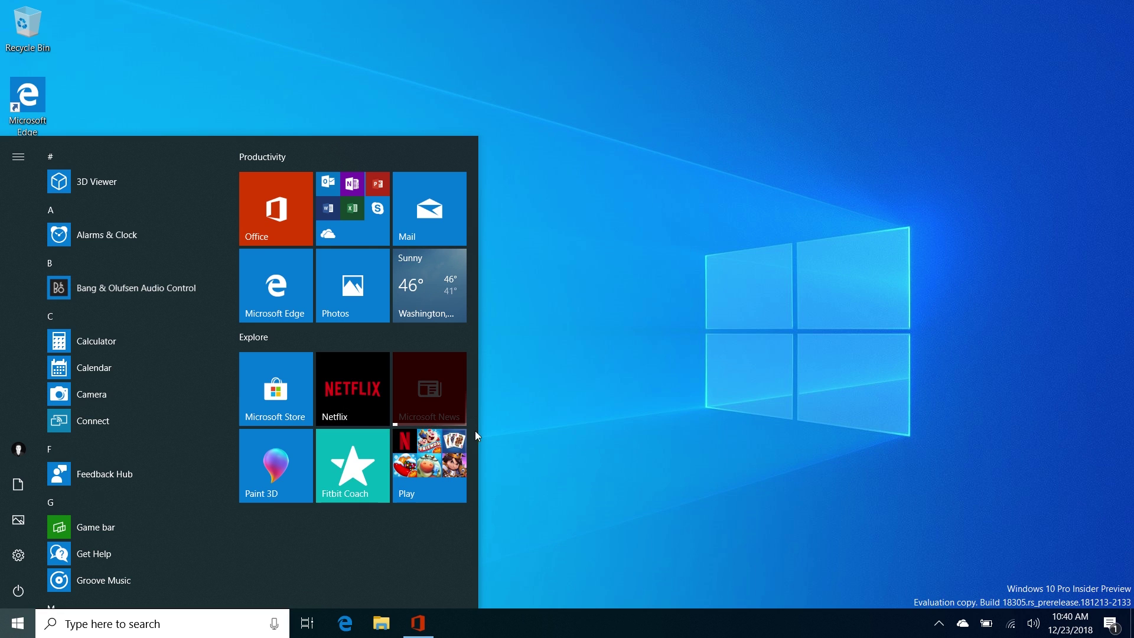
# Dismiss the Start menu by clicking on the desktop.
pyautogui.click(637, 465)
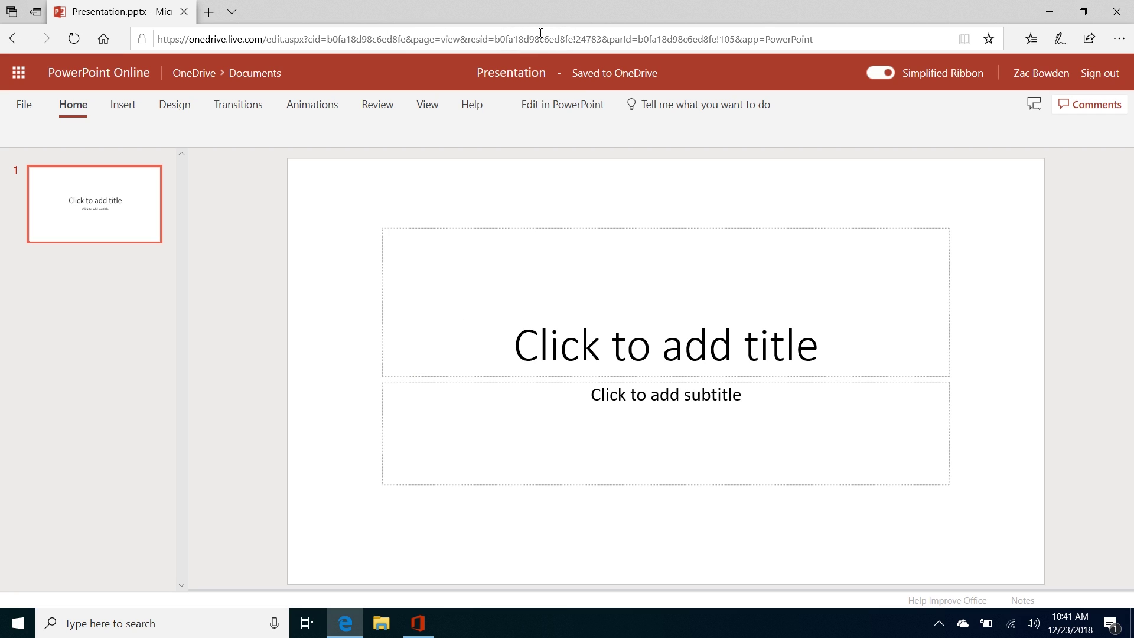
# Rename the presentation to 'Pitch for Windows 11'.
pyautogui.click(527, 76)
pyautogui.write('Resear')
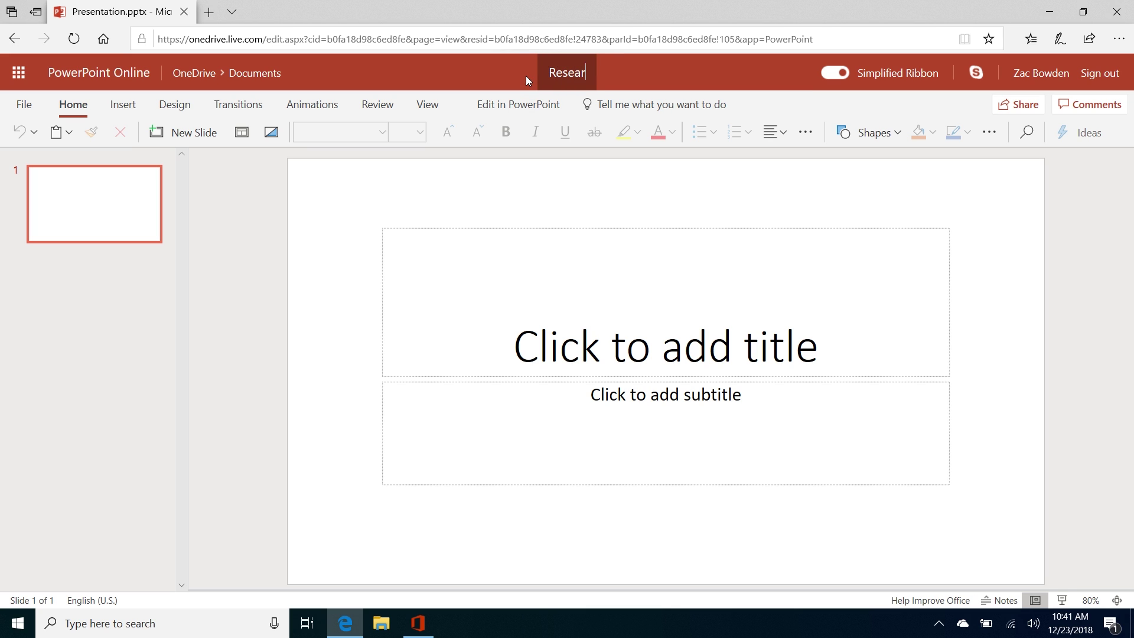
pyautogui.write('ch Proj')
pyautogui.hotkey('ctrl', 'a')
pyautogui.press('BackSpace')
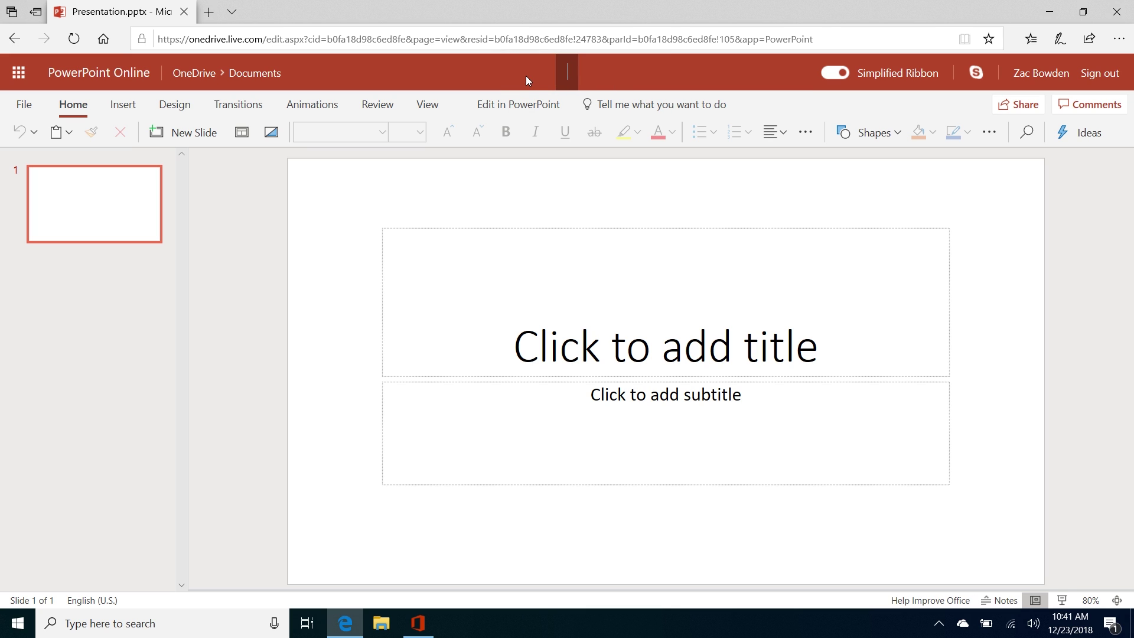
pyautogui.write('Pitch for')
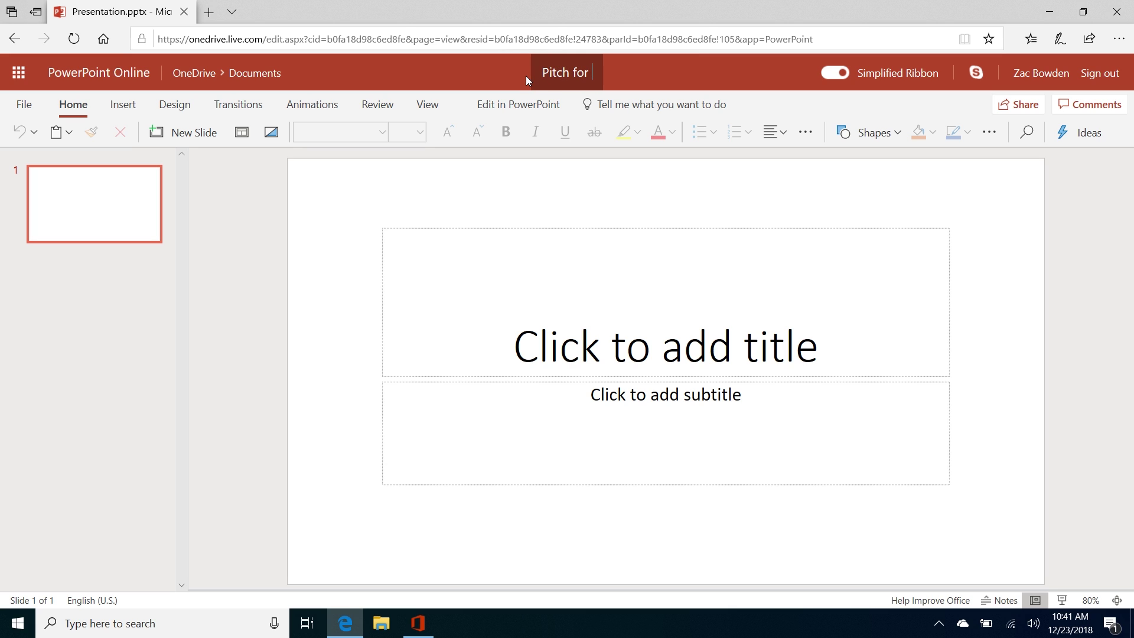
pyautogui.write(' windows')
pyautogui.press('BackSpace')
pyautogui.press('BackSpace')
pyautogui.press('BackSpace')
pyautogui.press('BackSpace')
pyautogui.press('BackSpace')
pyautogui.press('BackSpace')
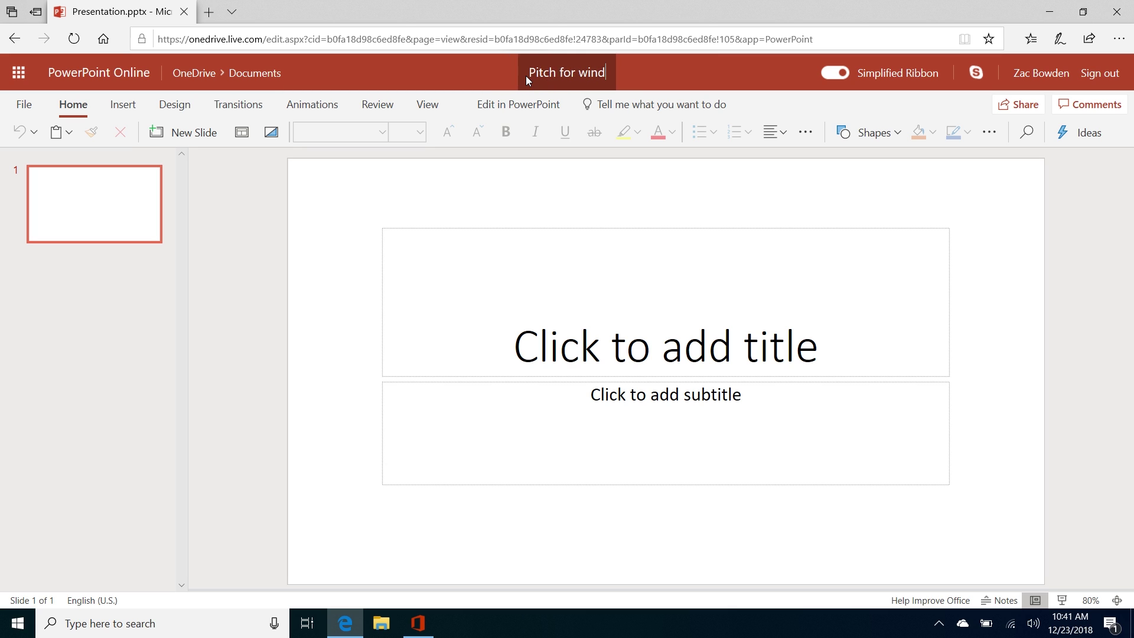
pyautogui.press('BackSpace')
pyautogui.write('Windows 11')
pyautogui.press('Return')
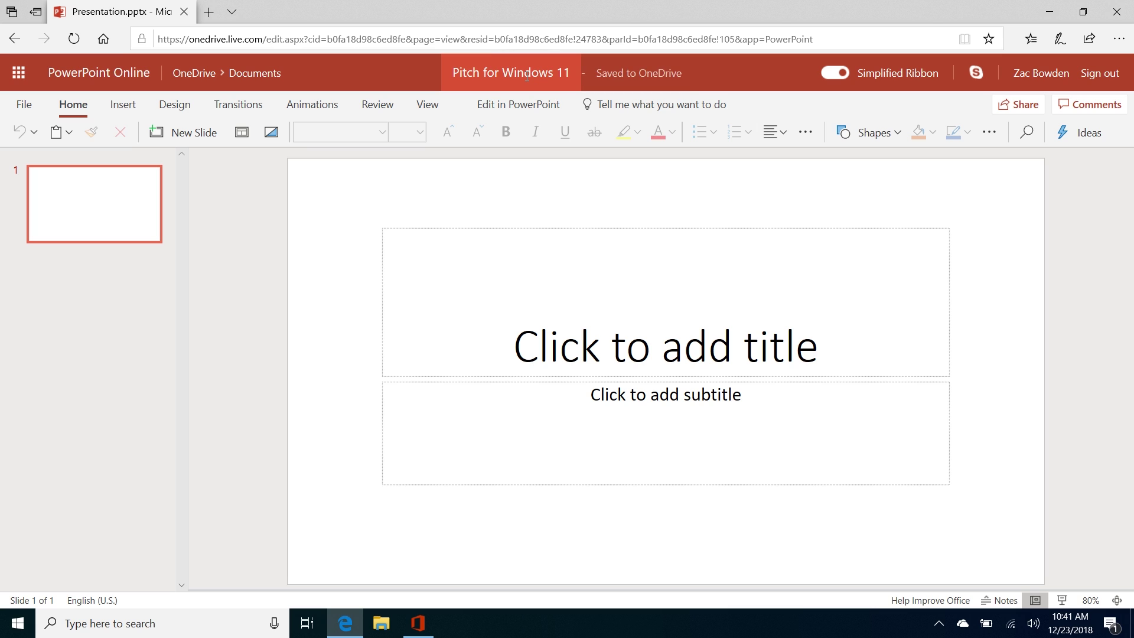
# Enter the slide title 'Windows 11' and subtitle 'Better than Windows 10'.
pyautogui.click(643, 366)
pyautogui.write('Windows 22')
pyautogui.press('BackSpace')
pyautogui.press('BackSpace')
pyautogui.write('11')
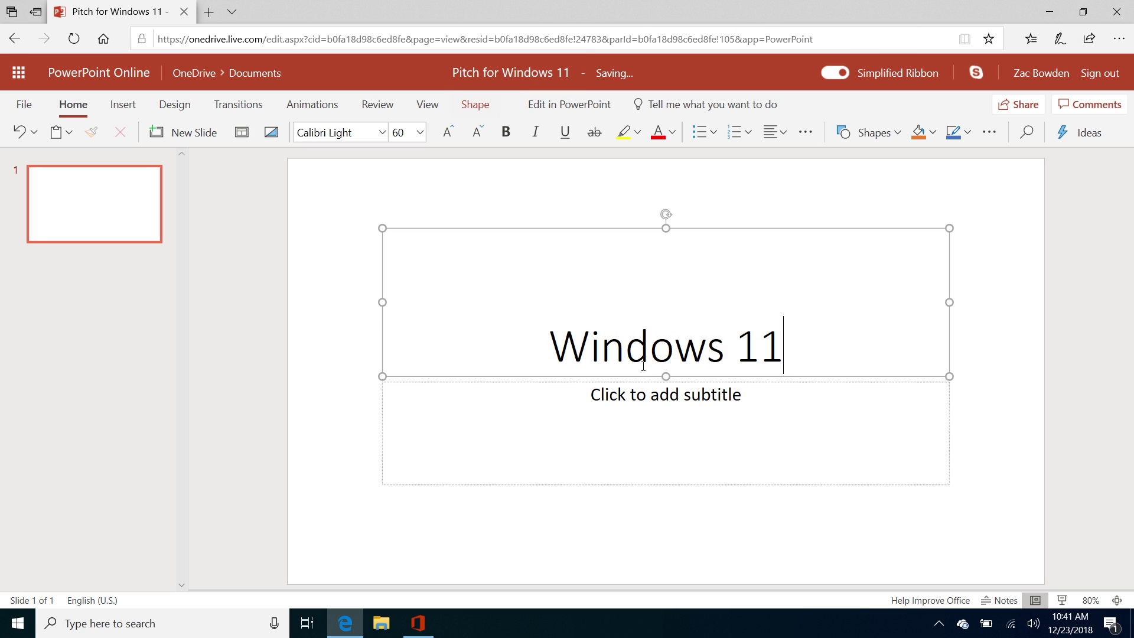
pyautogui.click(642, 413)
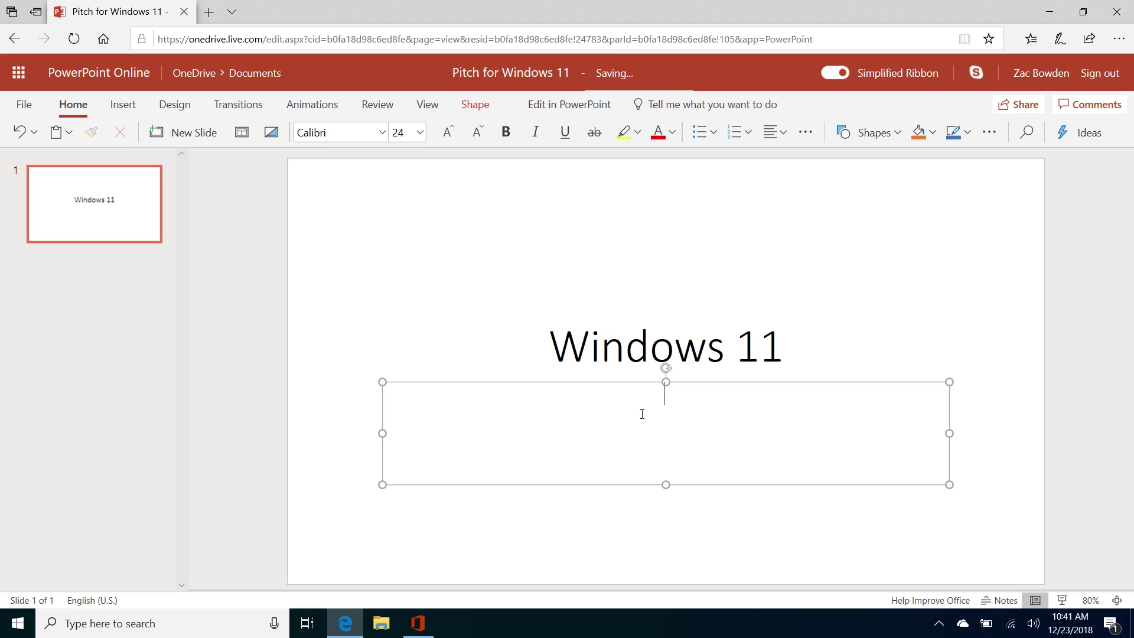
pyautogui.write('Better than Windows 10')
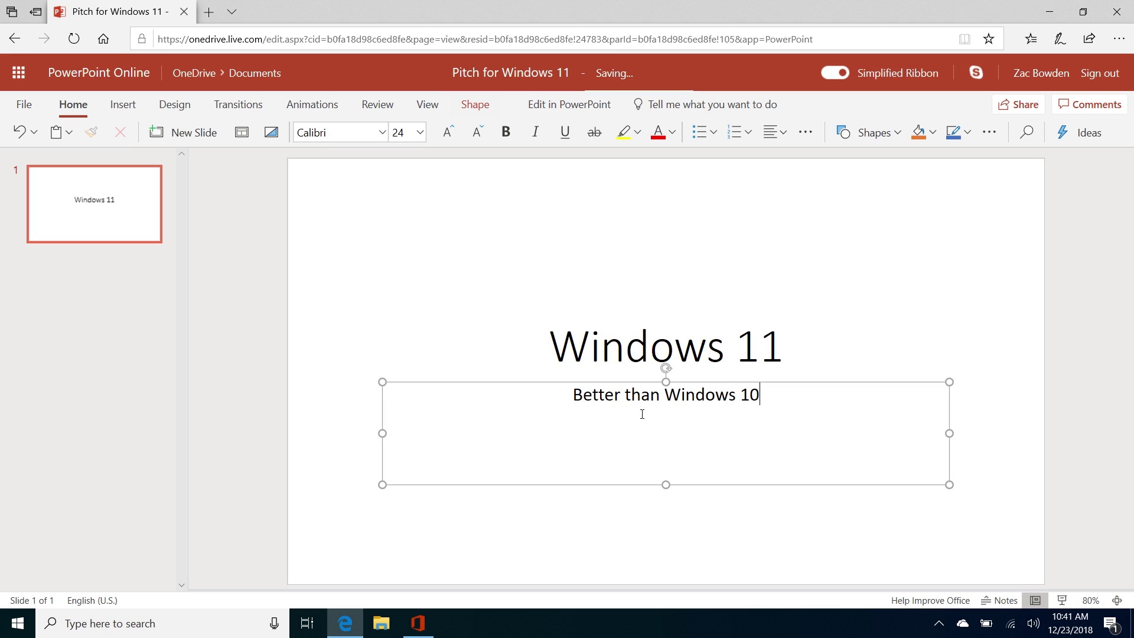
pyautogui.click(241, 406)
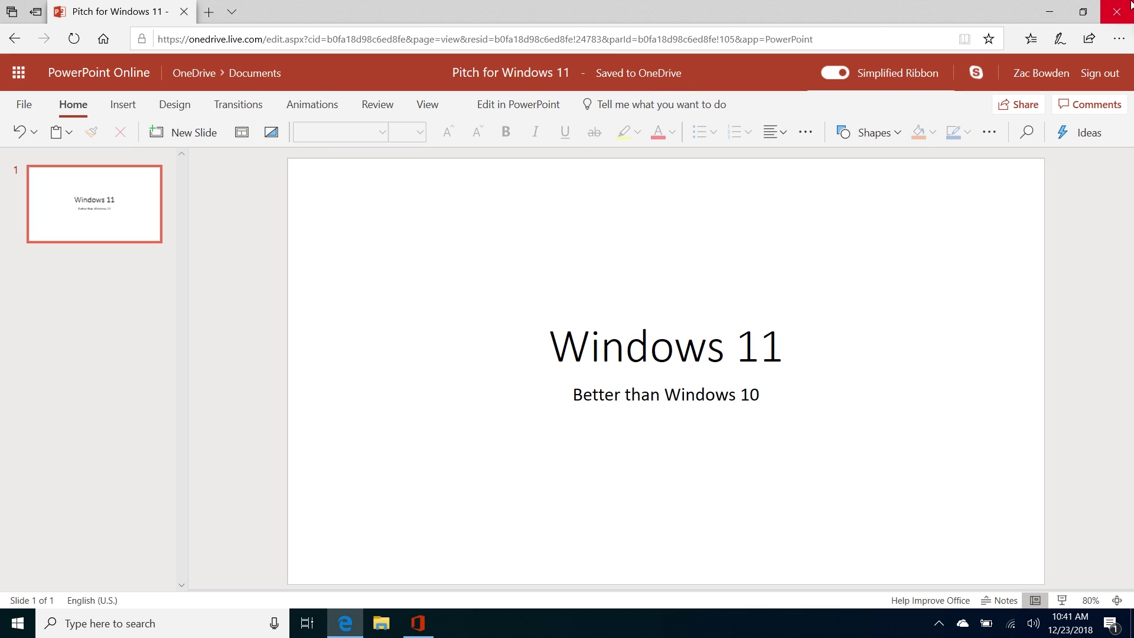
pyautogui.click(425, 631)
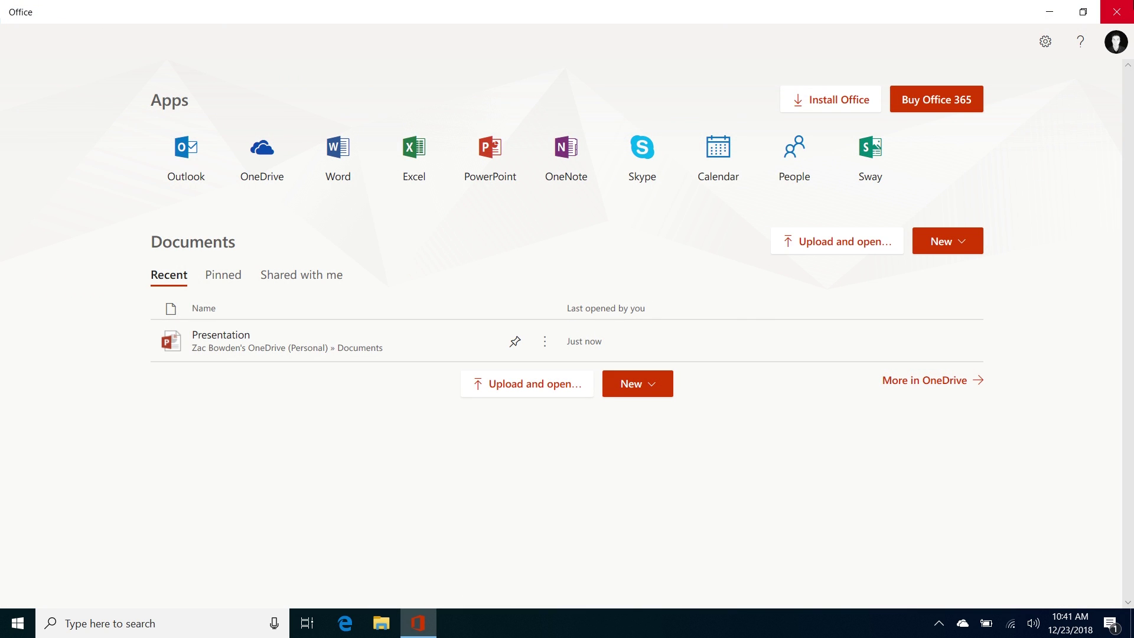
# Relaunch the Office app from Start and look at the Presentation file's options menu.
pyautogui.click(1118, 9)
pyautogui.press('super')
pyautogui.click(294, 204)
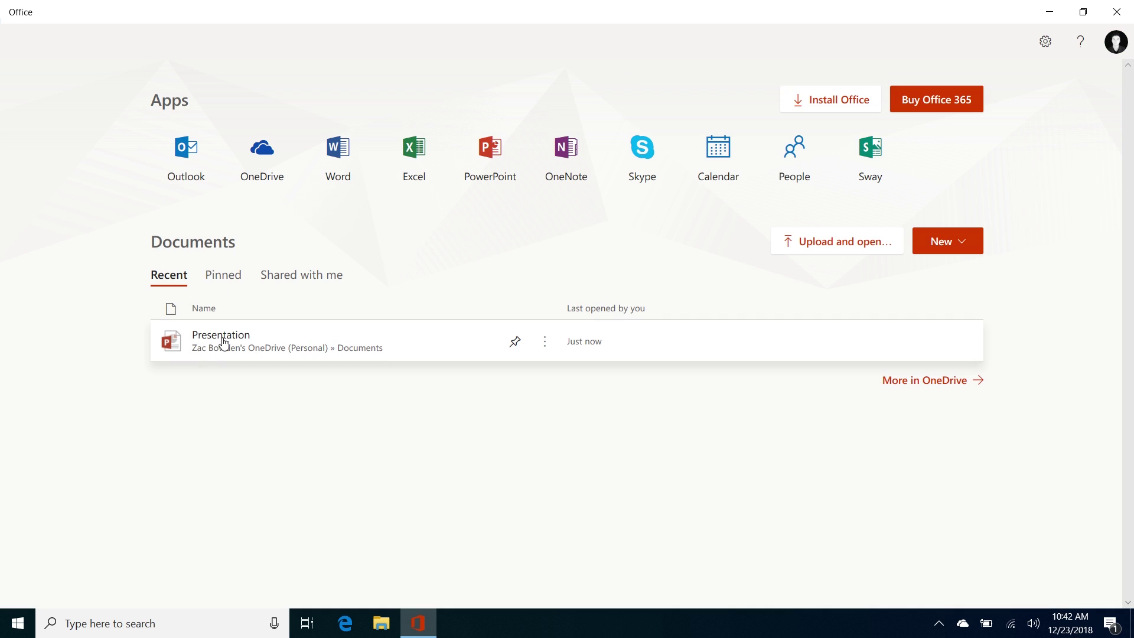
pyautogui.click(545, 344)
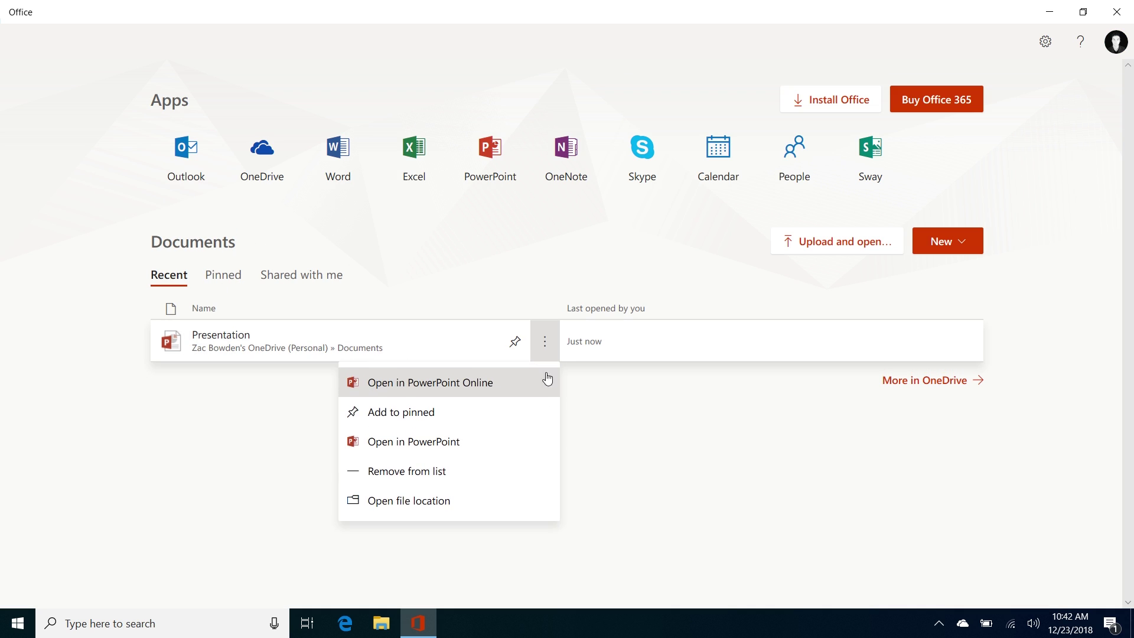
pyautogui.click(515, 538)
# Browse the Pinned and Shared with me lists, open Excel Online and the account panel, then close Office.
pyautogui.click(228, 278)
pyautogui.click(306, 277)
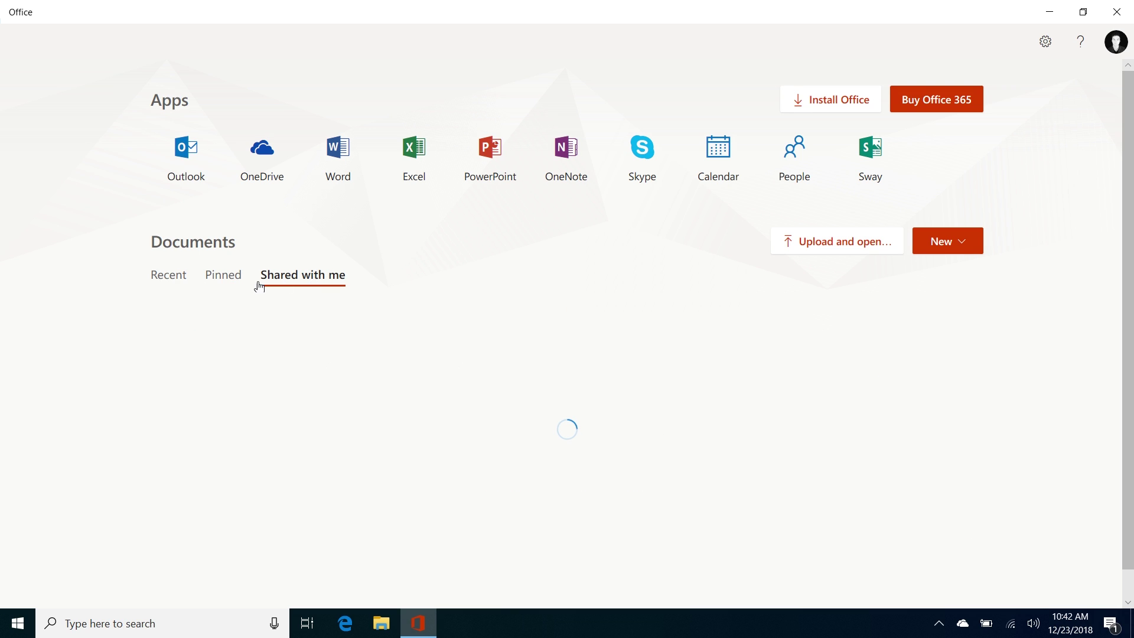
pyautogui.click(176, 285)
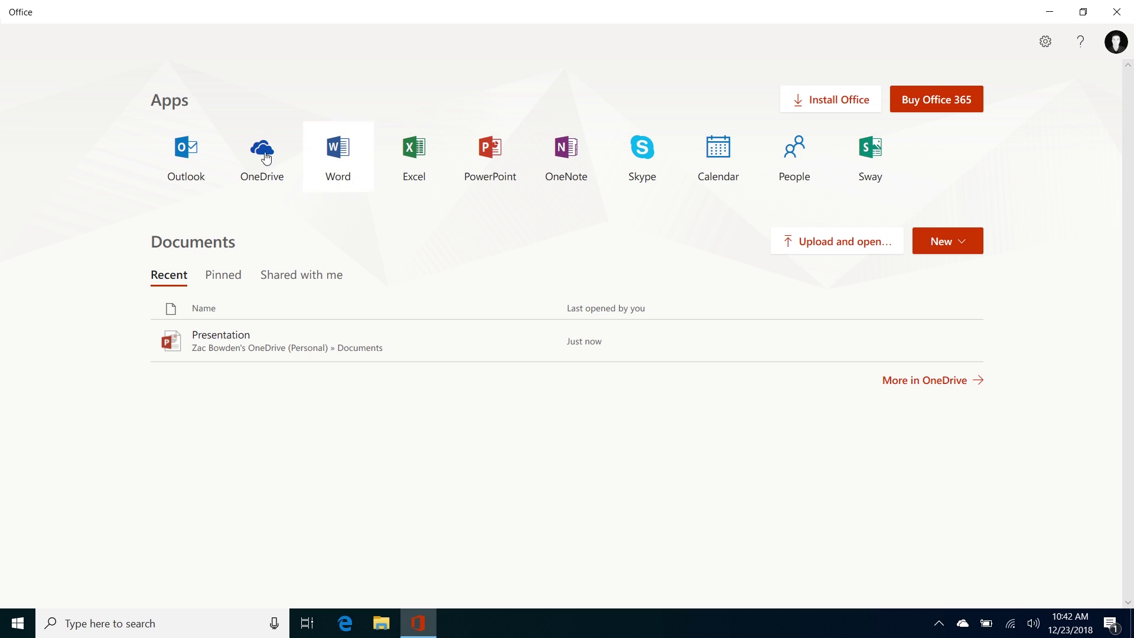
pyautogui.click(418, 174)
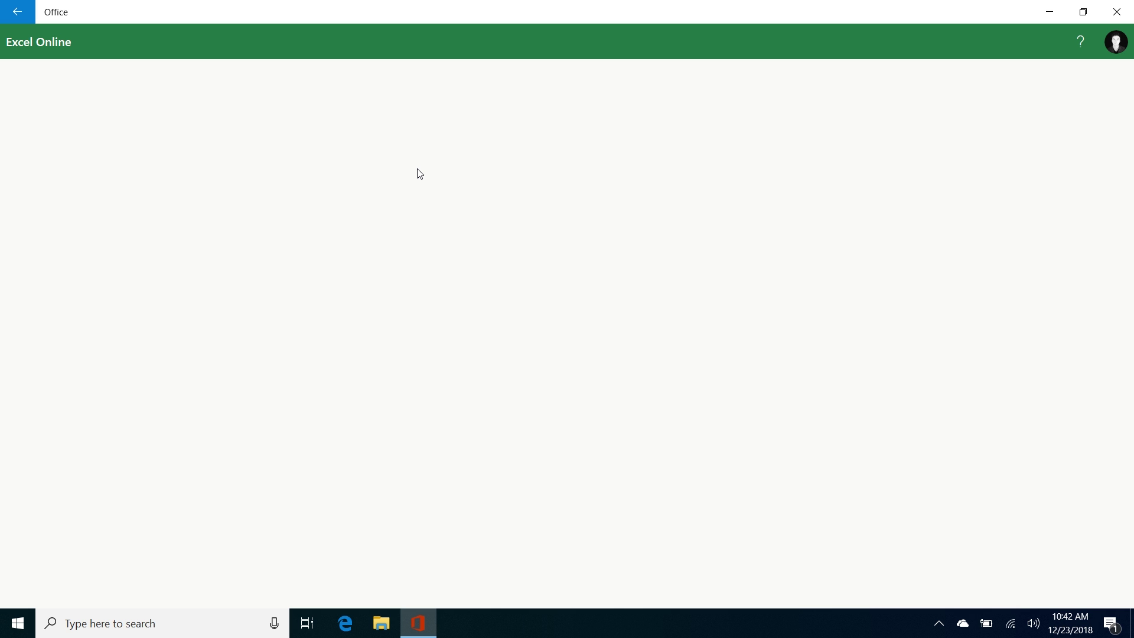
pyautogui.click(1109, 44)
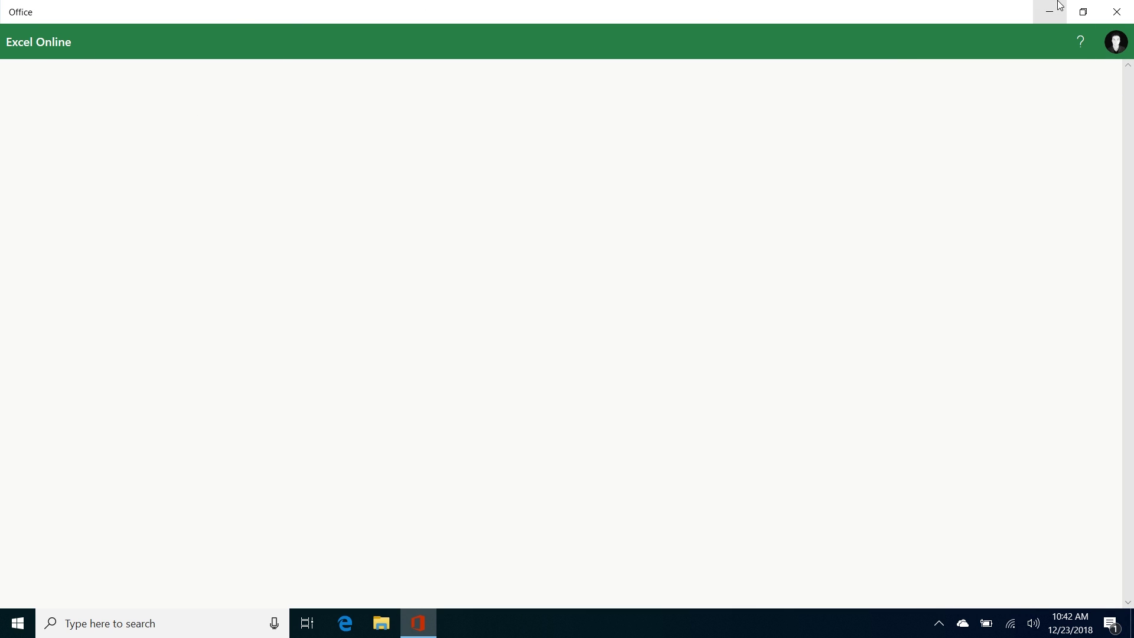
pyautogui.click(1117, 12)
pyautogui.press('super')
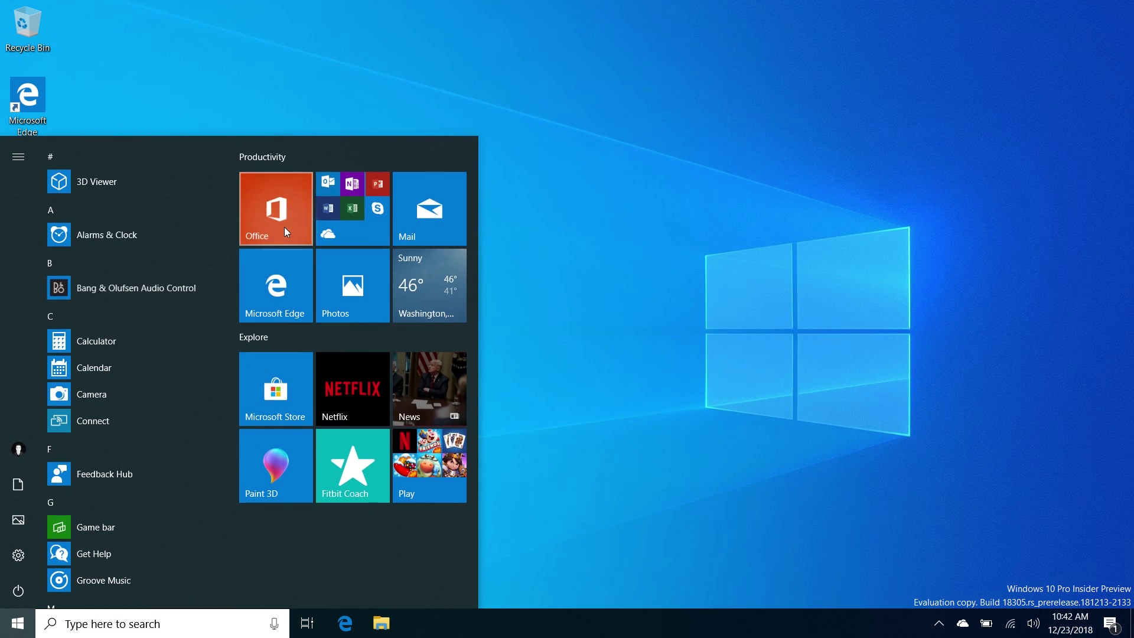
# Close the OneNote Notebooks page and all remaining Edge pages with Close all.
pyautogui.click(285, 227)
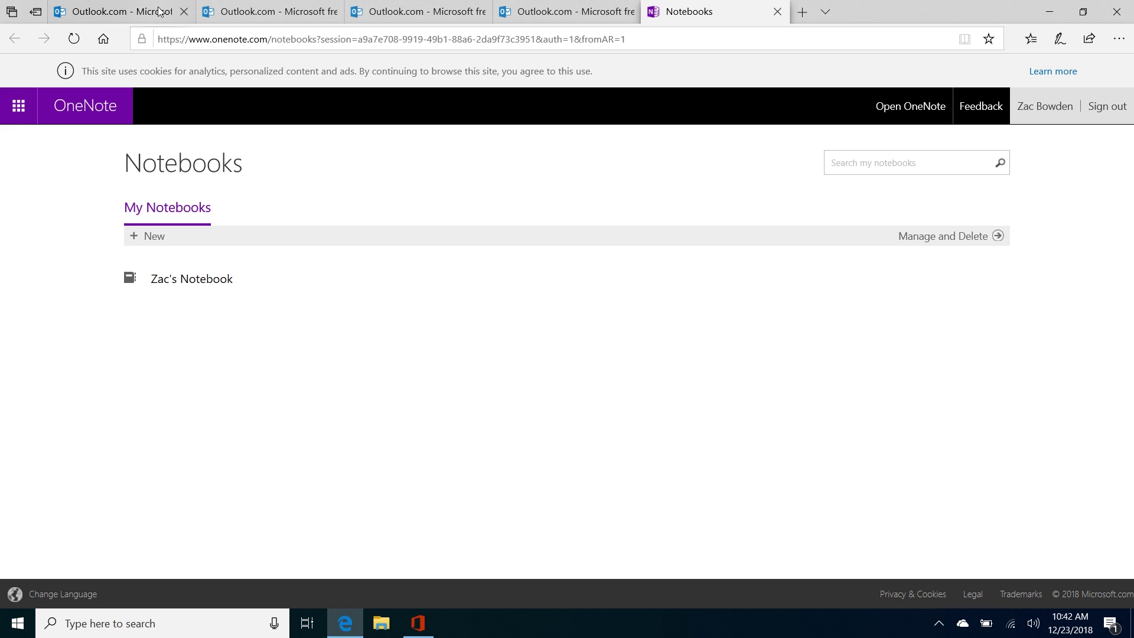
pyautogui.click(777, 12)
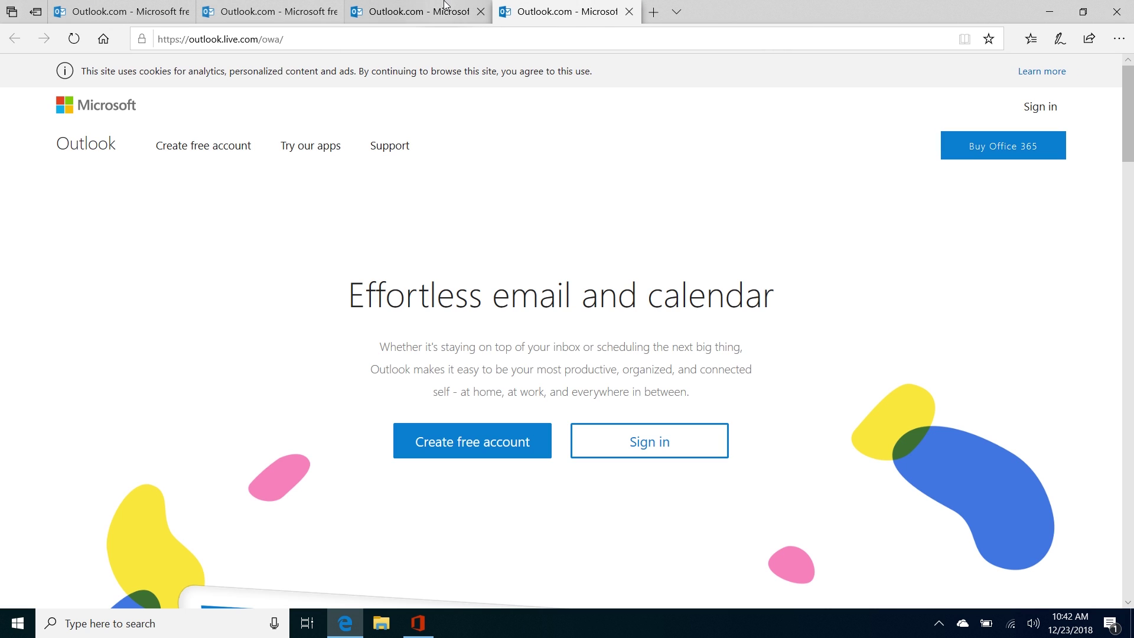
pyautogui.click(1117, 12)
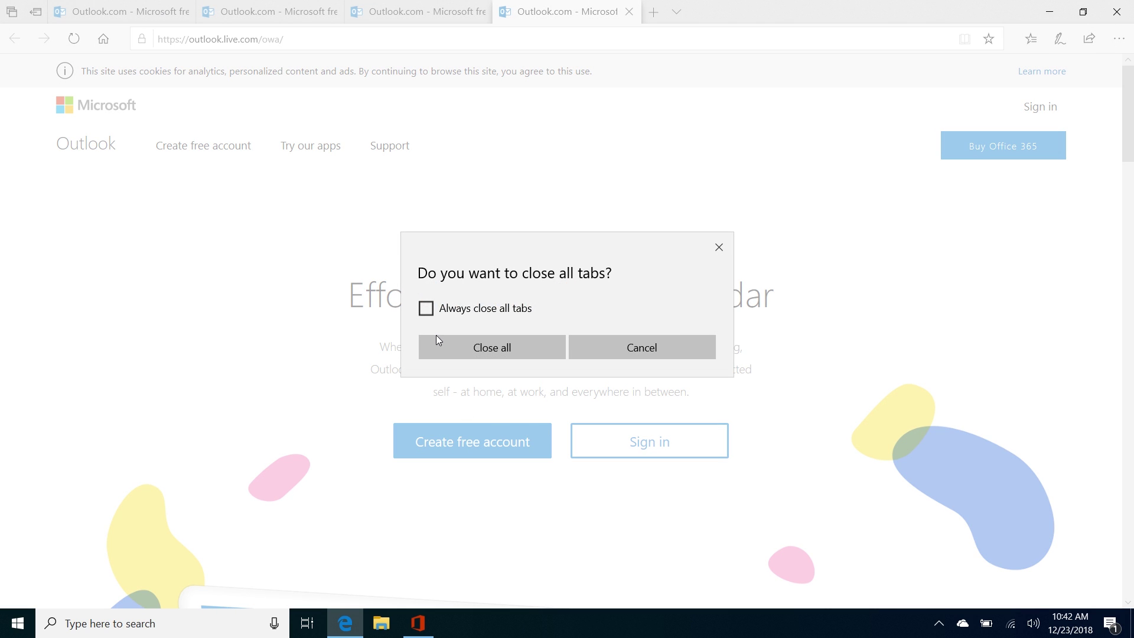
pyautogui.click(437, 343)
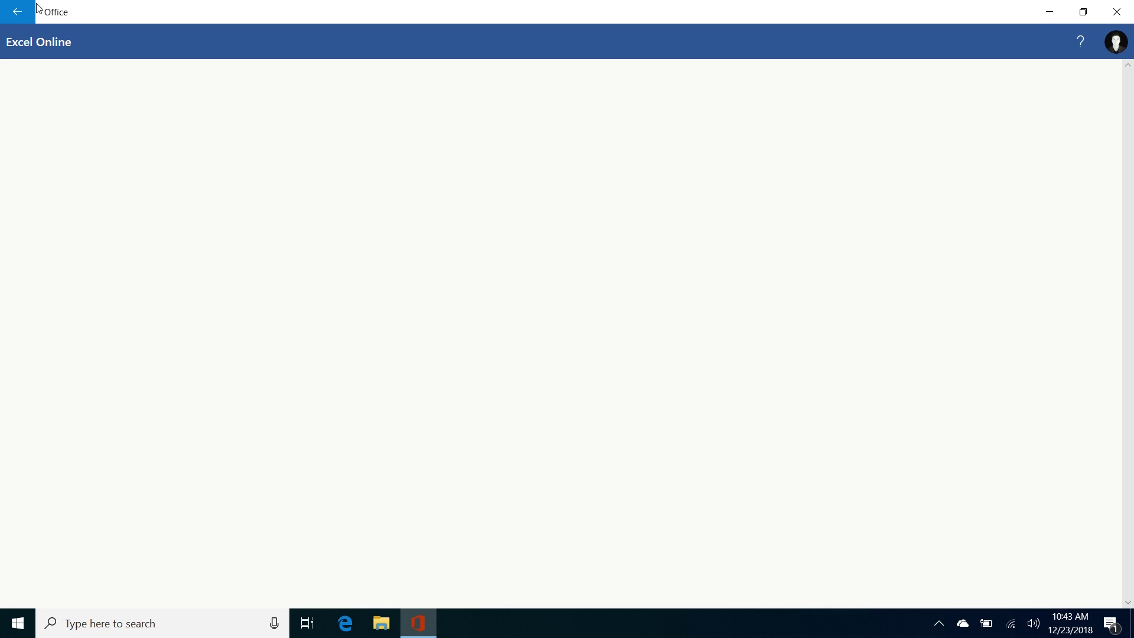
# Close the Office app and relaunch it from Start to its home page.
pyautogui.click(1117, 12)
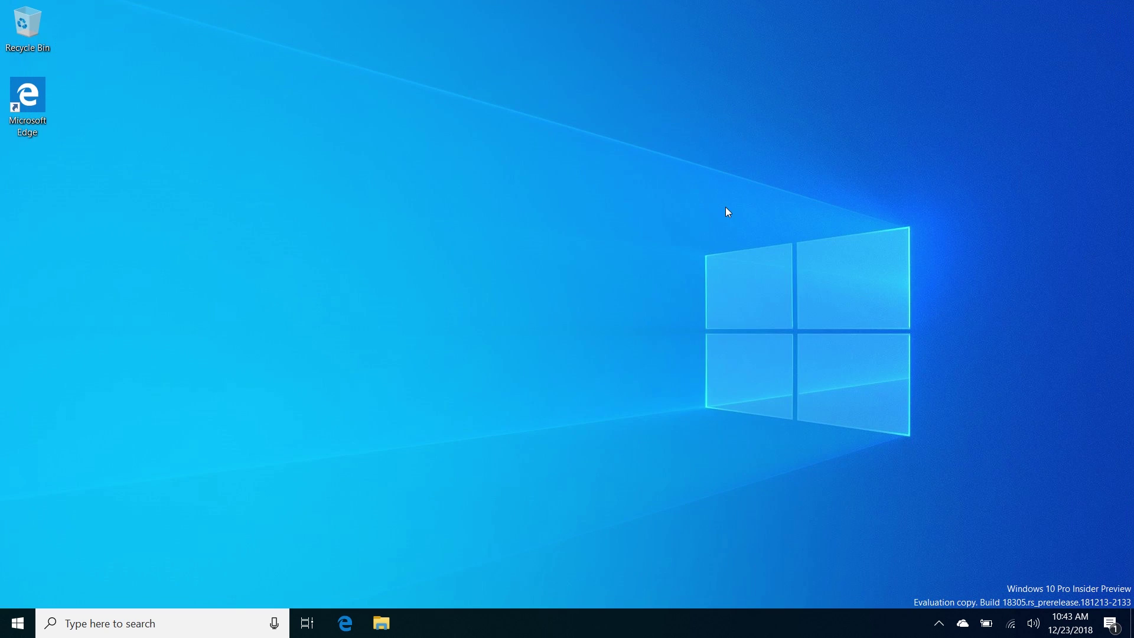
pyautogui.press('super')
pyautogui.click(287, 212)
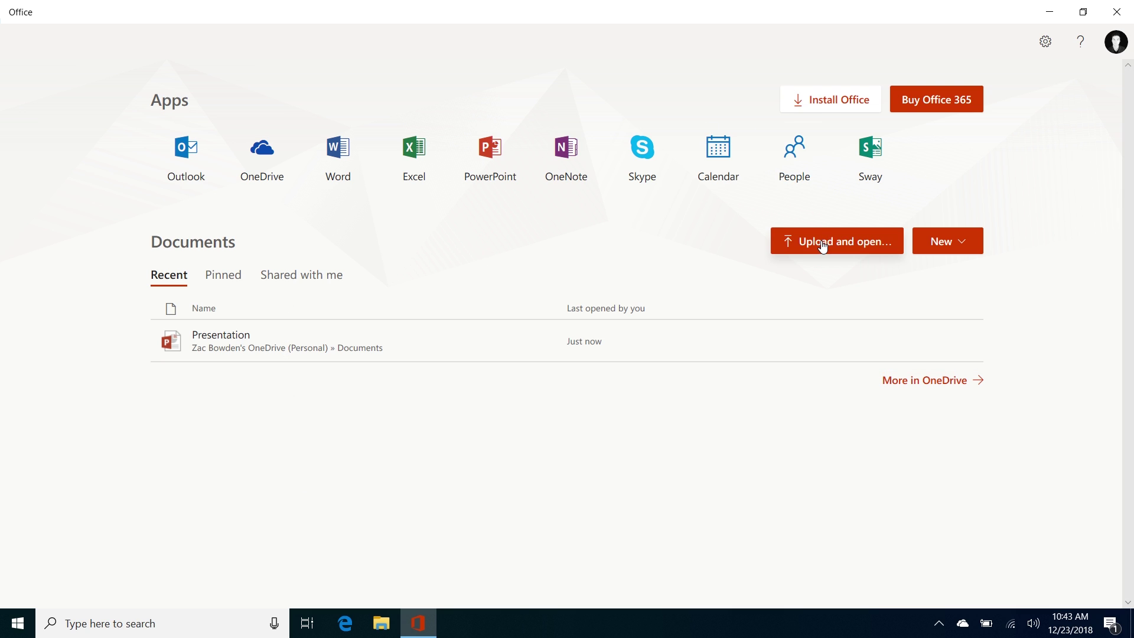
pyautogui.click(830, 98)
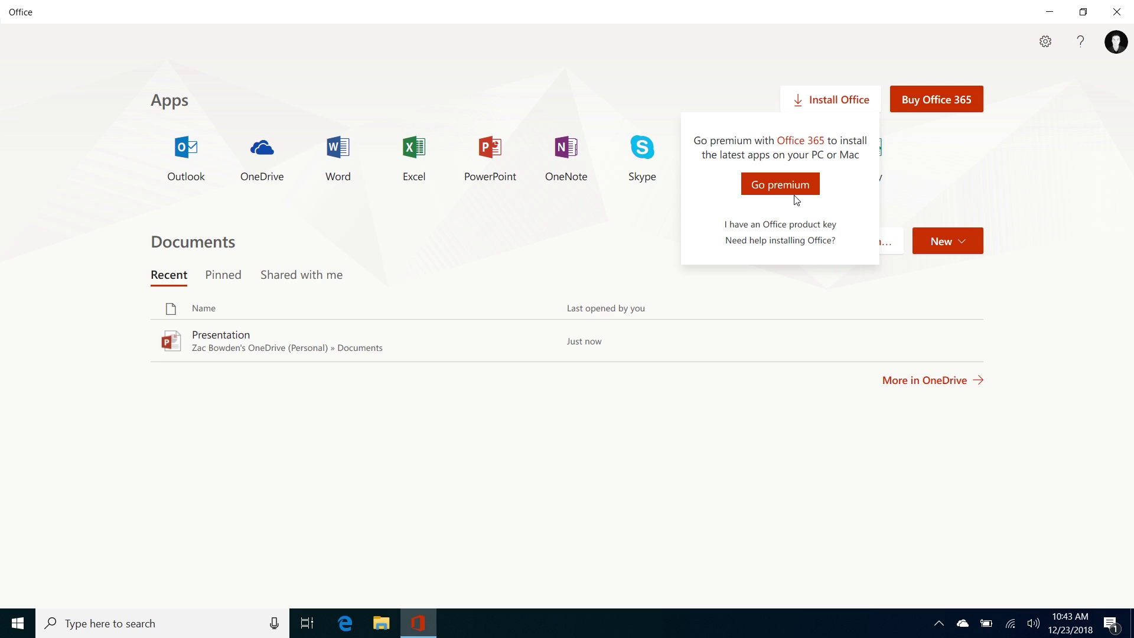
pyautogui.click(1116, 12)
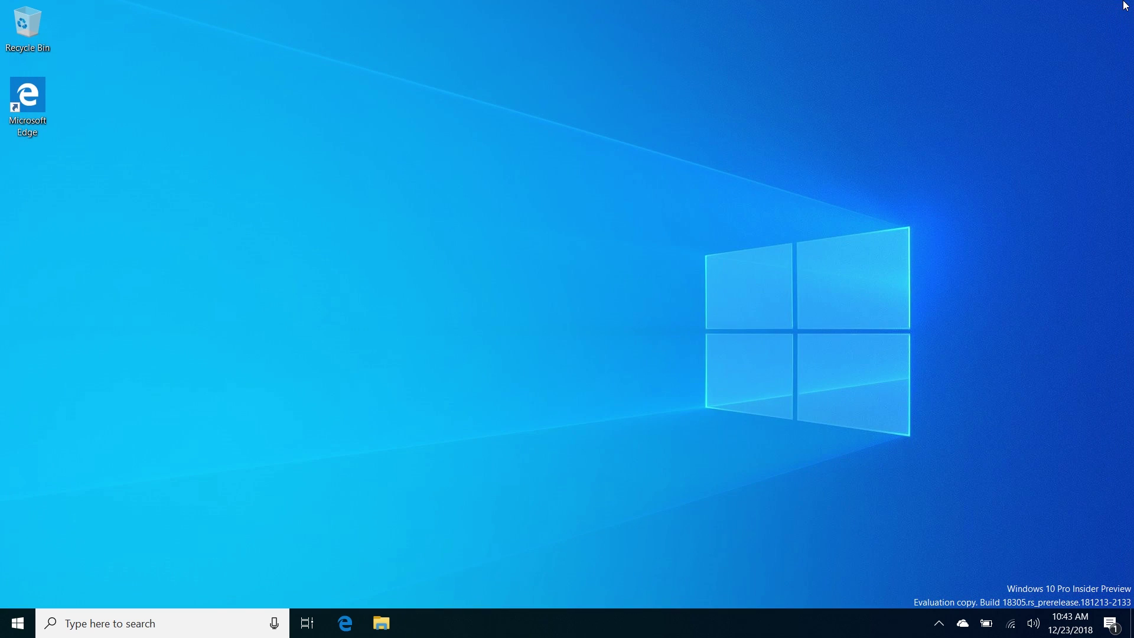
# Launch Windows Sandbox from the Start app list and approve its User Account Control prompt.
pyautogui.click(13, 623)
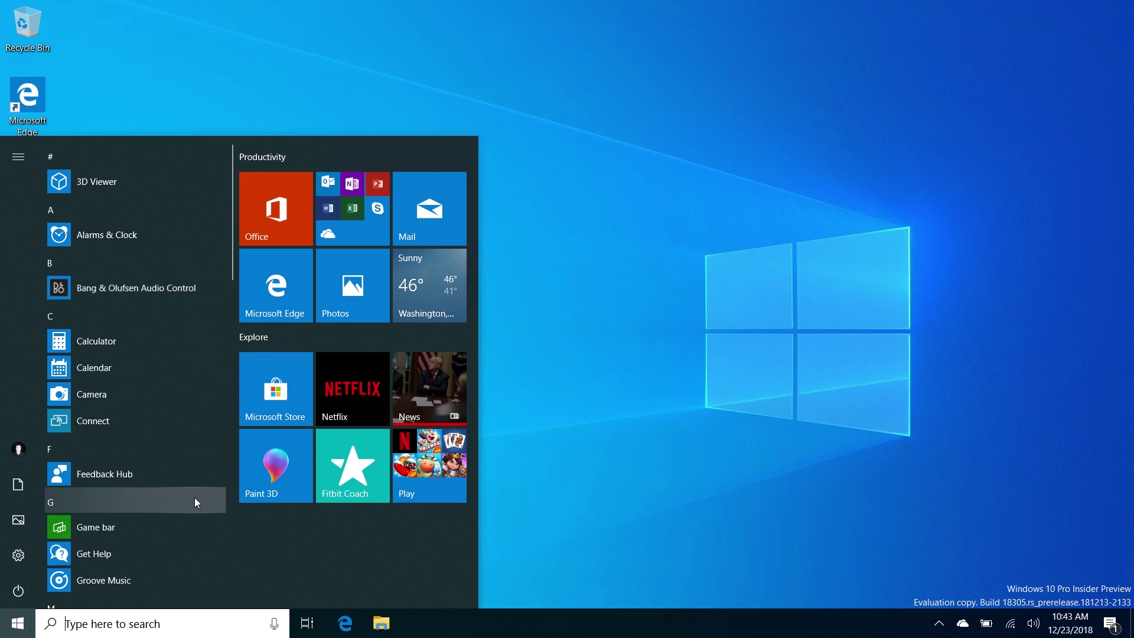
pyautogui.scroll(-10, 195, 499)
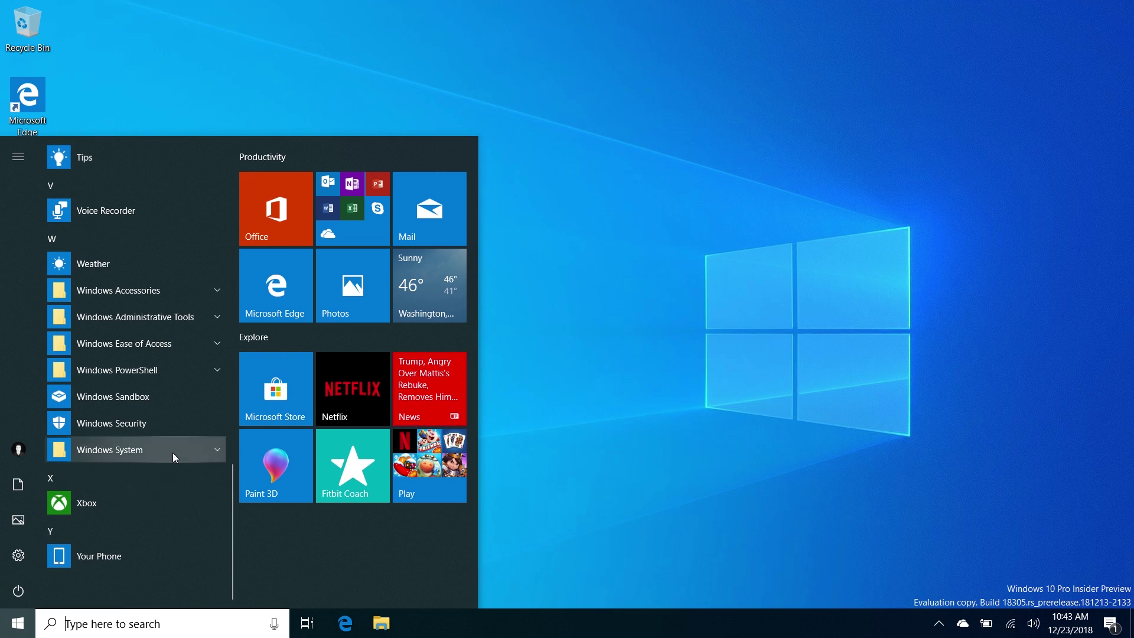
pyautogui.click(193, 398)
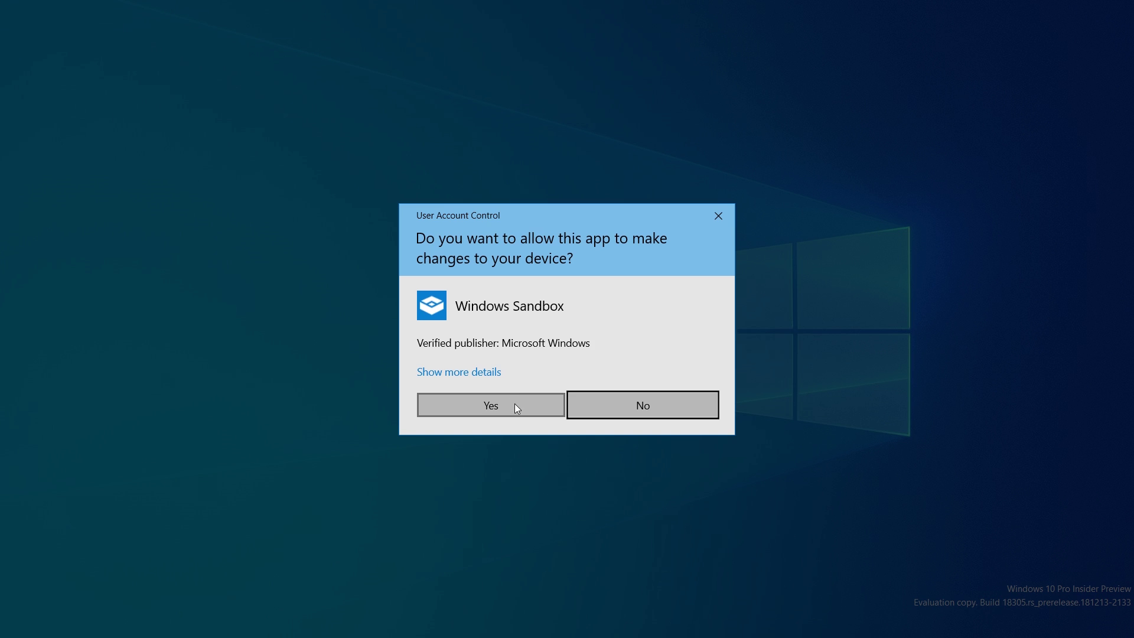
pyautogui.click(517, 408)
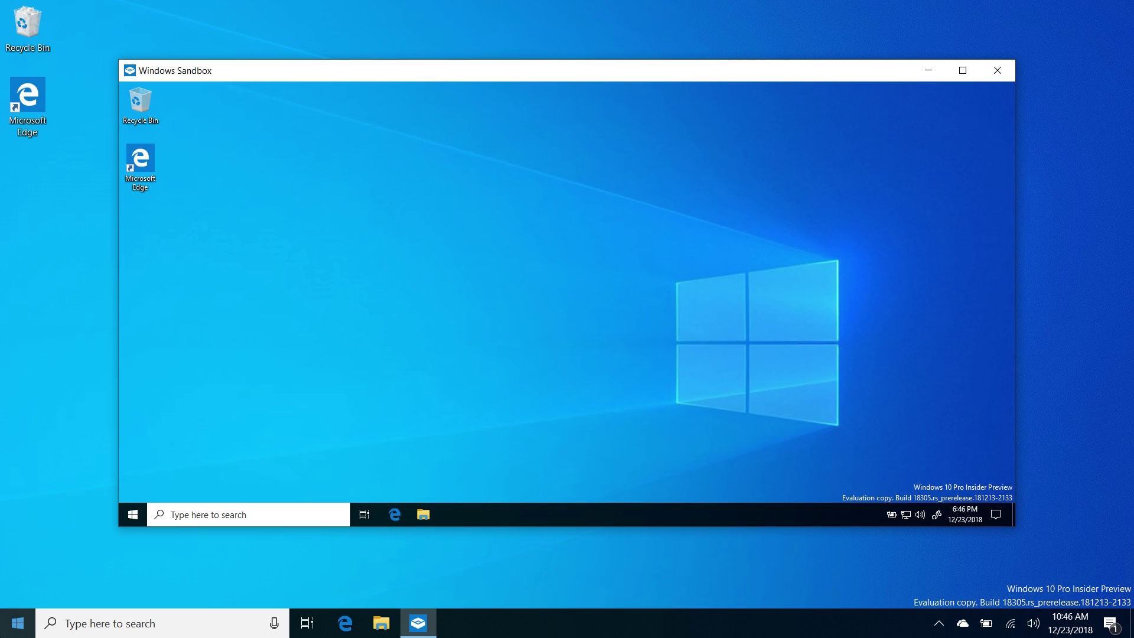
pyautogui.press('super')
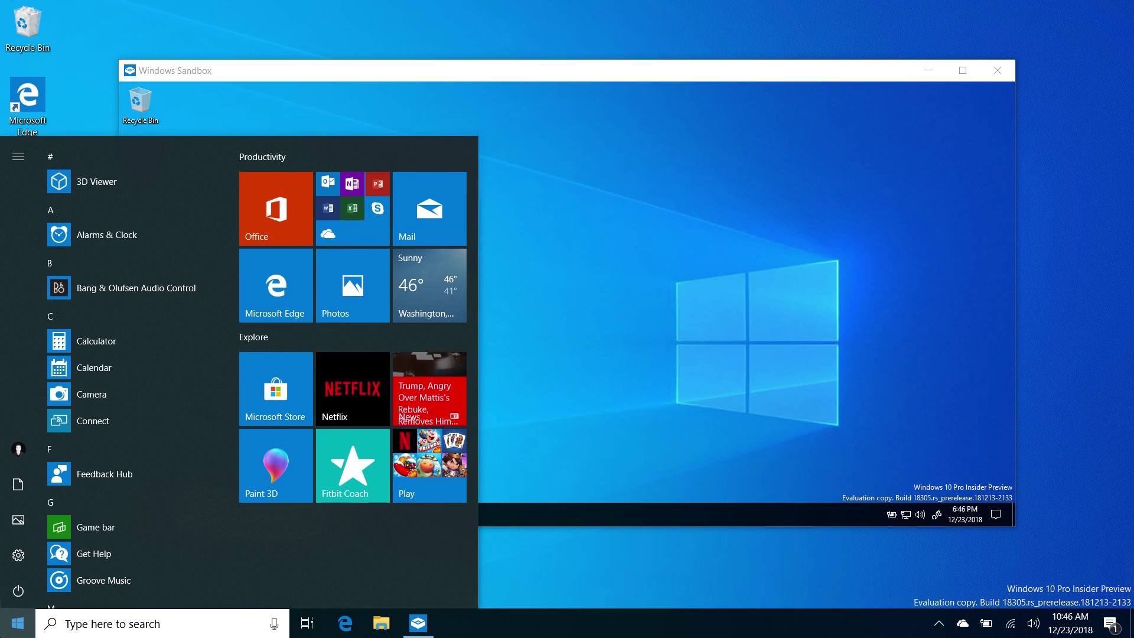
# Dismiss the Start menu and open Edge from the Sandbox taskbar.
pyautogui.press('Escape')
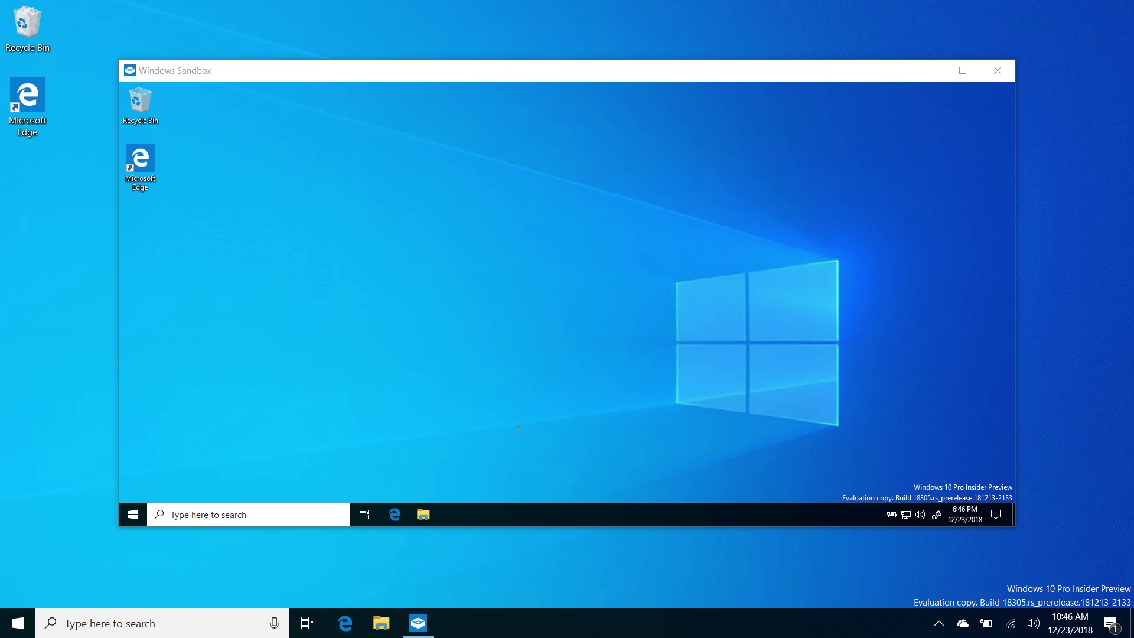
pyautogui.click(391, 511)
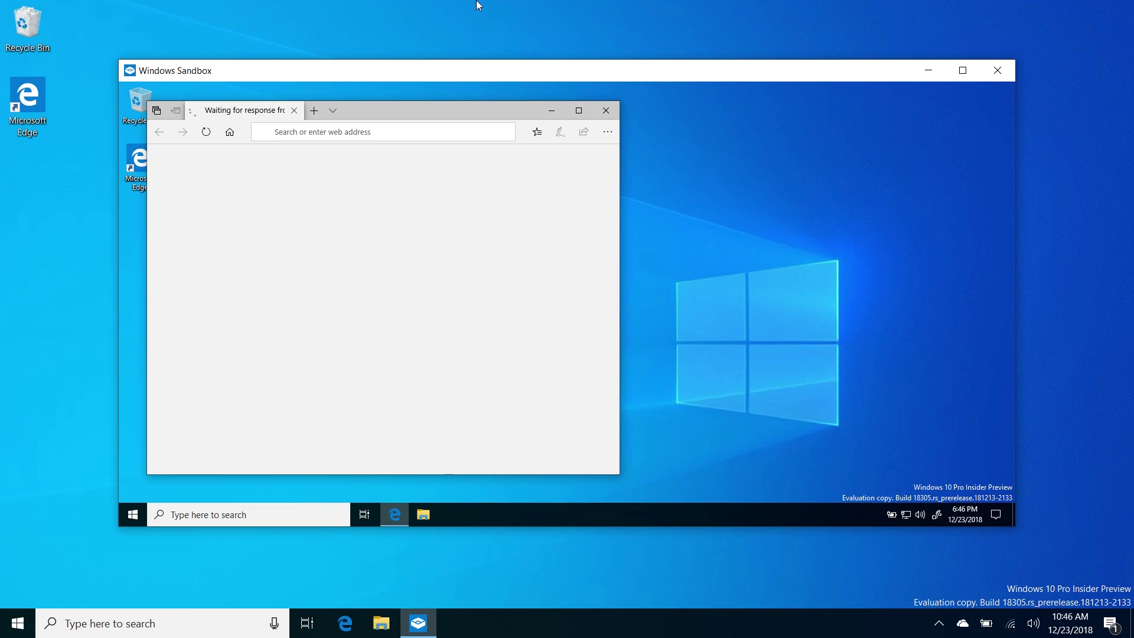
# Maximize Edge inside the sandbox, download Chrome, and run its installer.
pyautogui.click(578, 110)
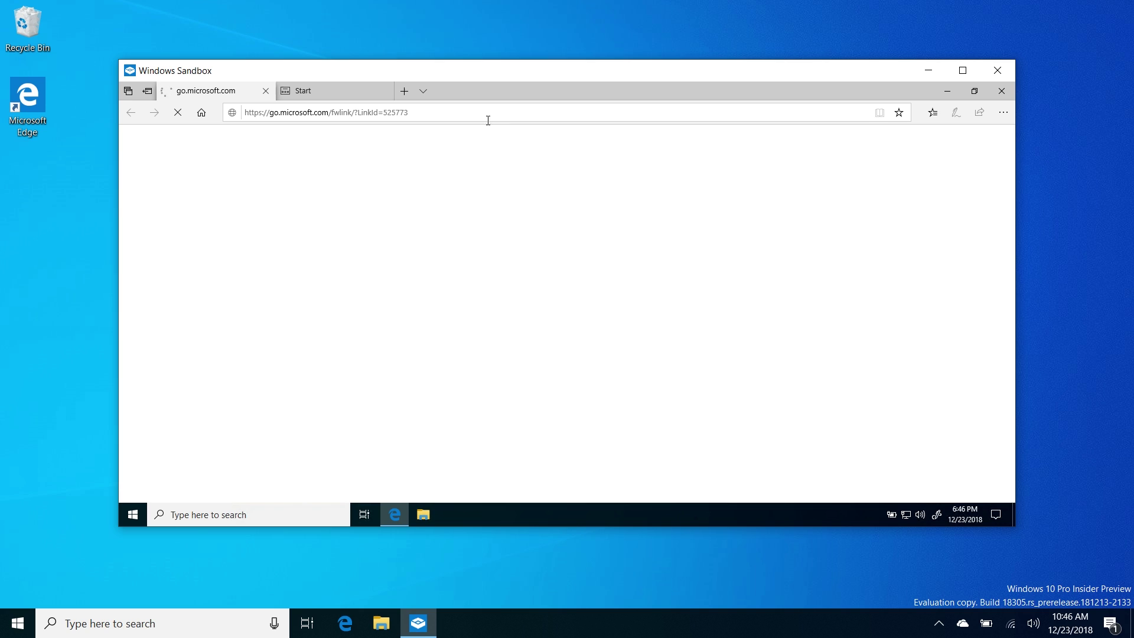
pyautogui.click(486, 116)
pyautogui.write('microsoft')
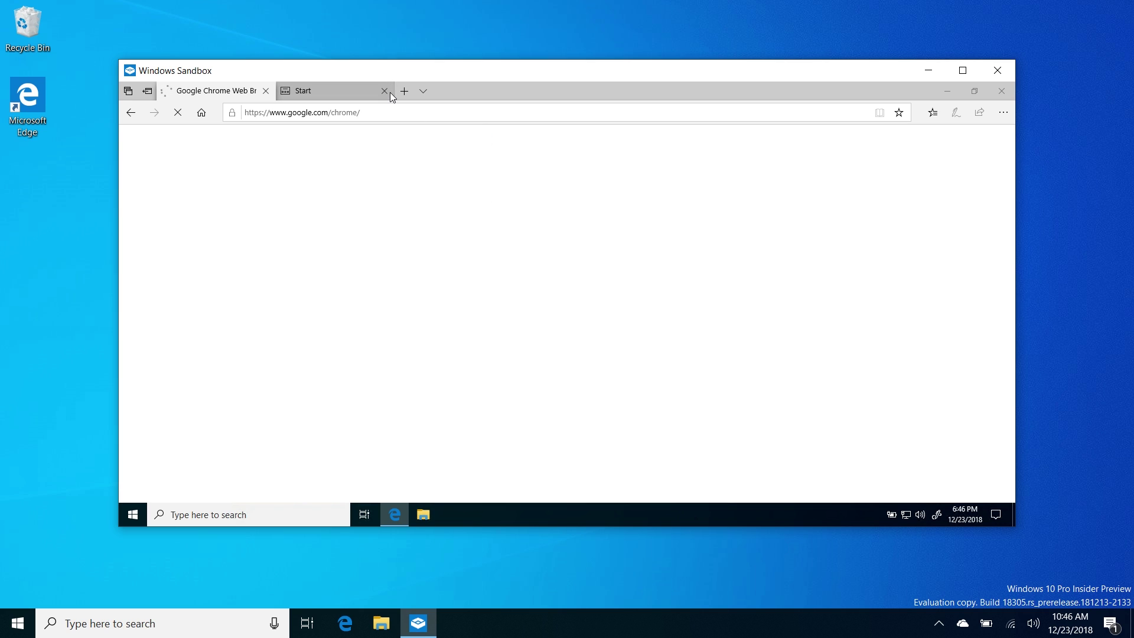
pyautogui.click(384, 90)
pyautogui.click(567, 400)
pyautogui.click(433, 399)
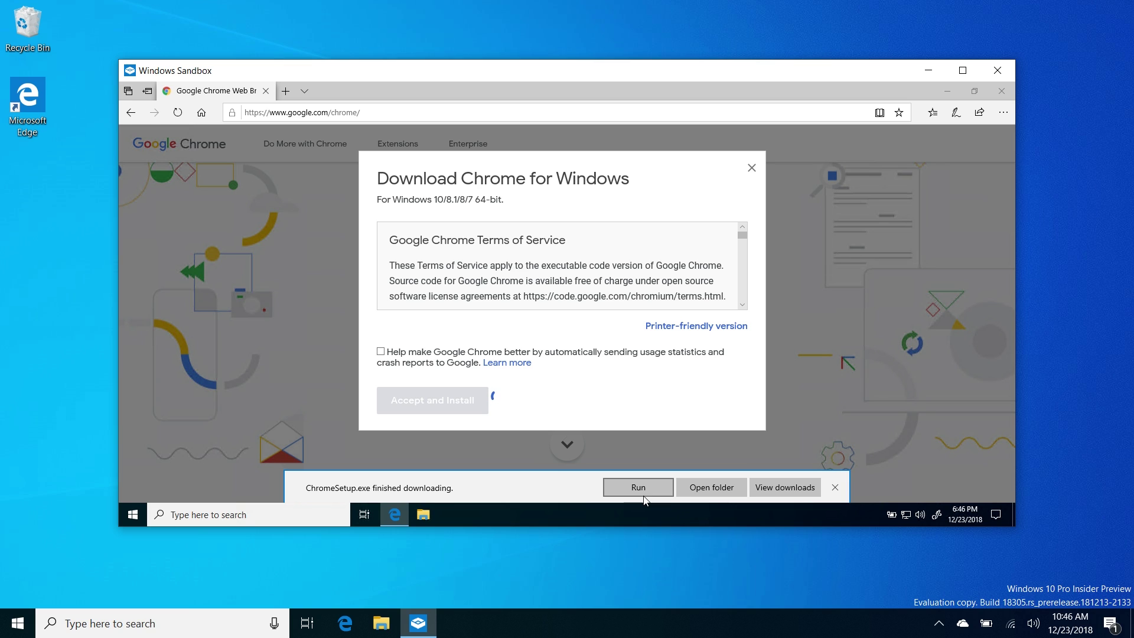
pyautogui.click(620, 488)
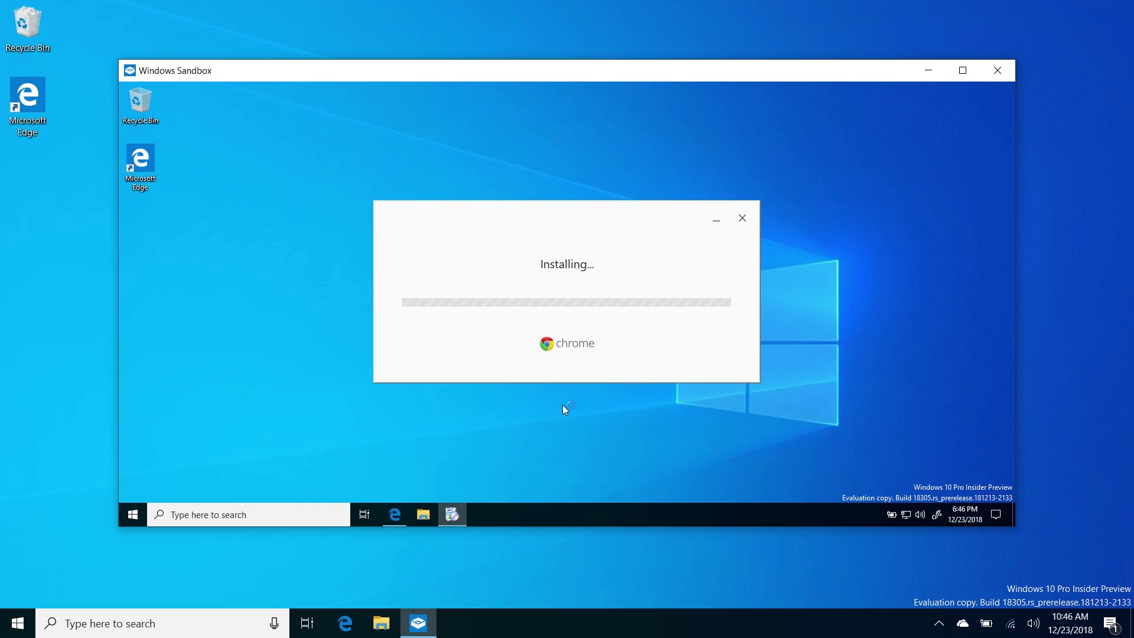
# Scroll through the host's Start app list, then close the finished Chrome installer dialog.
pyautogui.press('super')
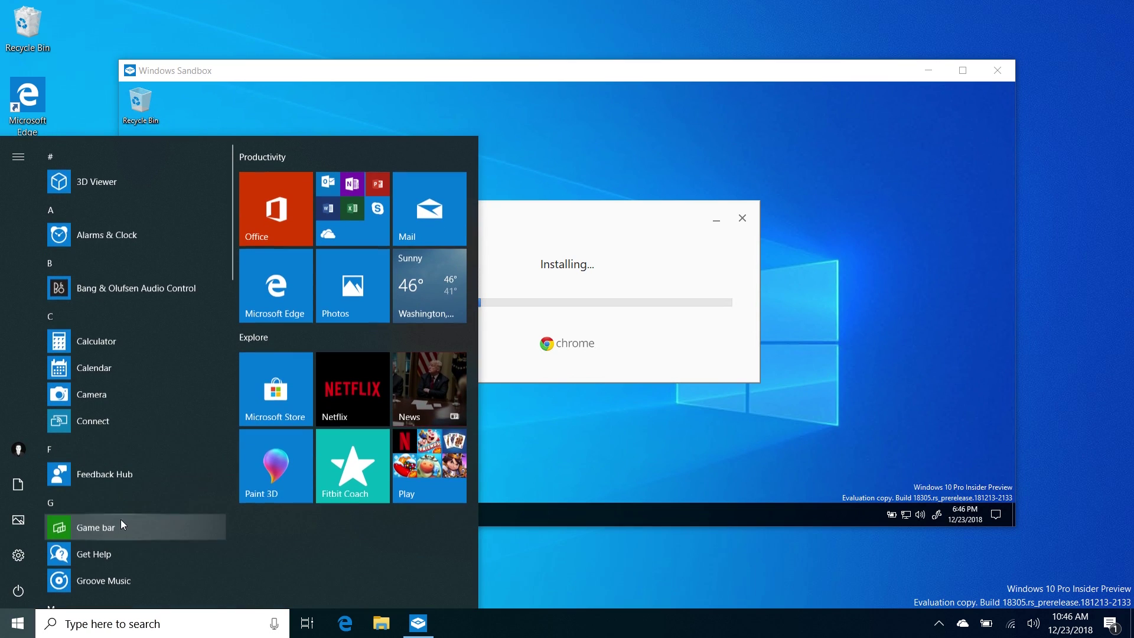
pyautogui.scroll(-5, 121, 520)
pyautogui.scroll(5, 121, 516)
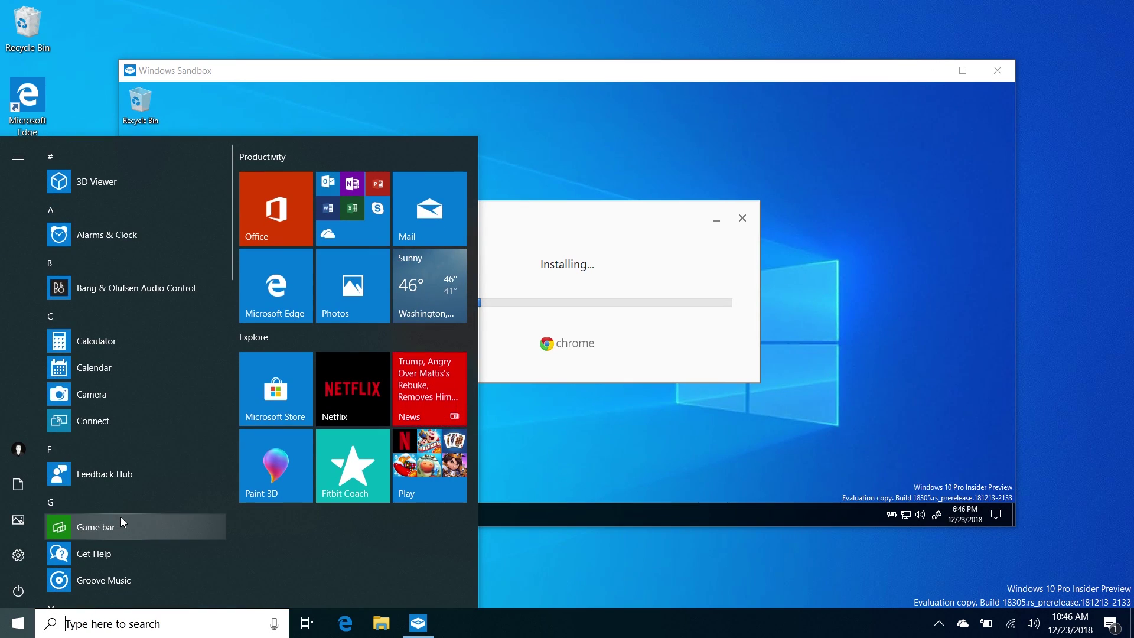
pyautogui.scroll(-5, 121, 516)
pyautogui.scroll(-8, 120, 516)
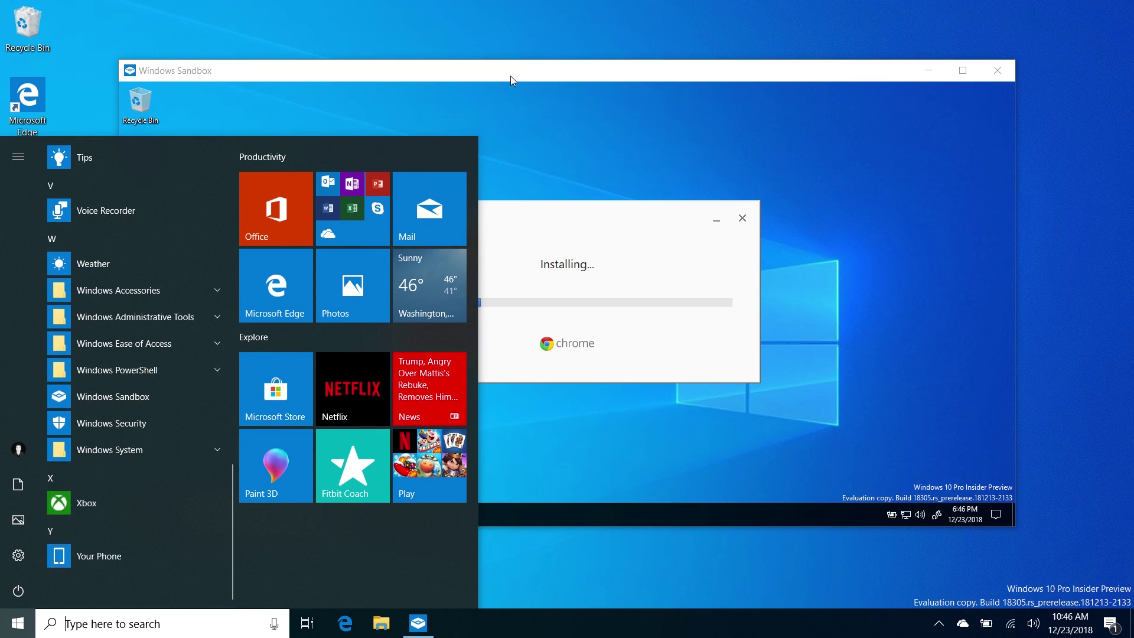
pyautogui.click(538, 72)
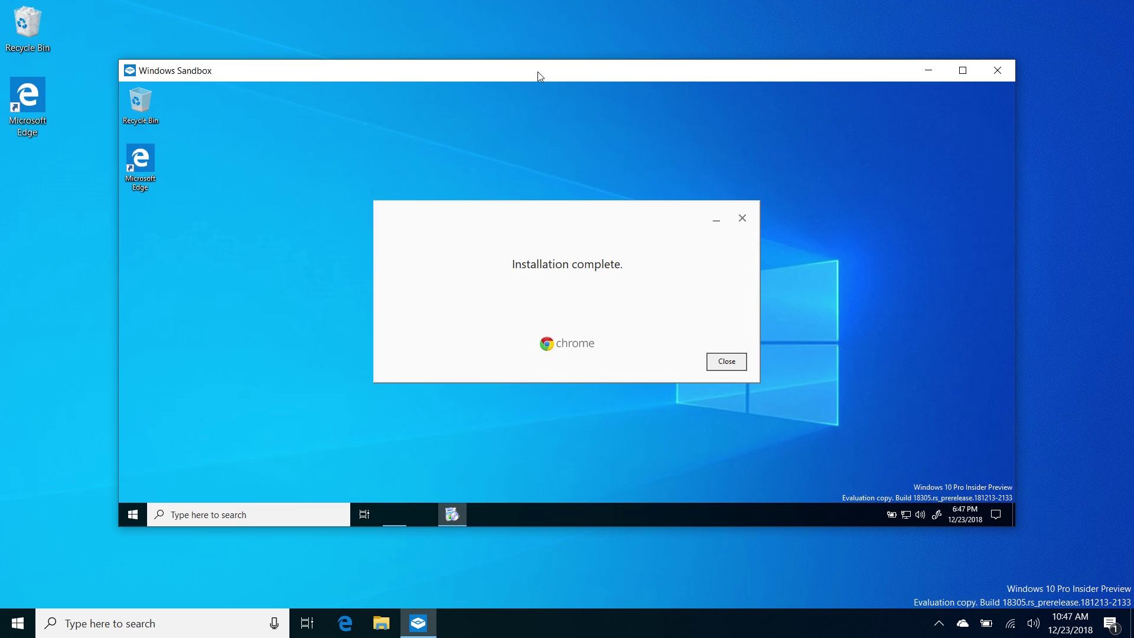
pyautogui.click(727, 362)
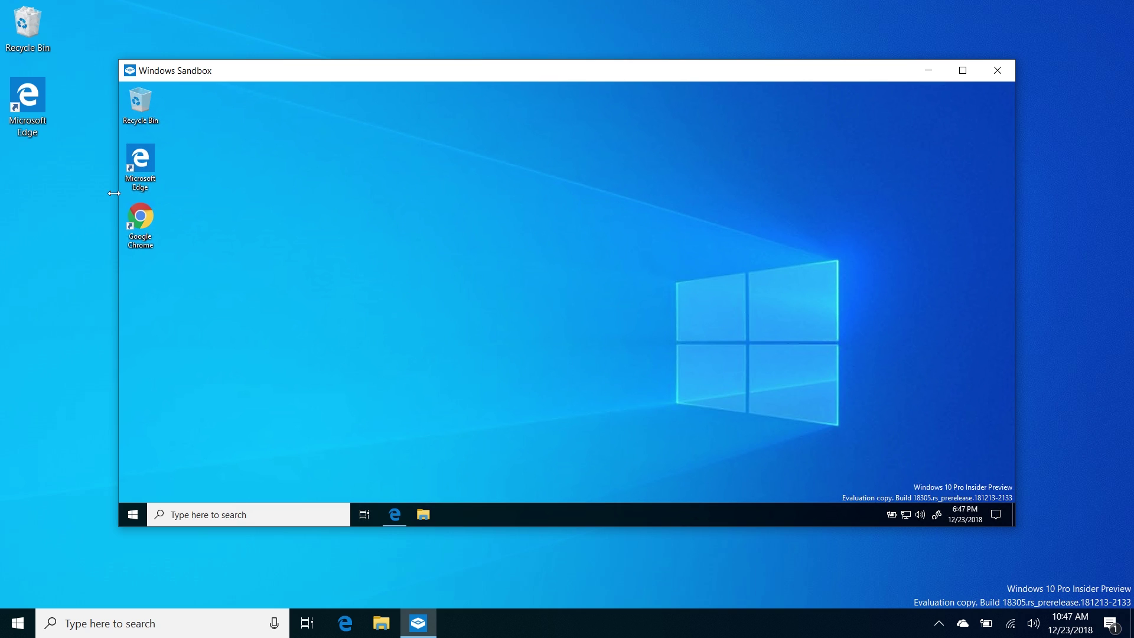
# Launch Chrome maximized inside the sandbox, then close the sandbox to reach its discard warning.
pyautogui.doubleClick(145, 233)
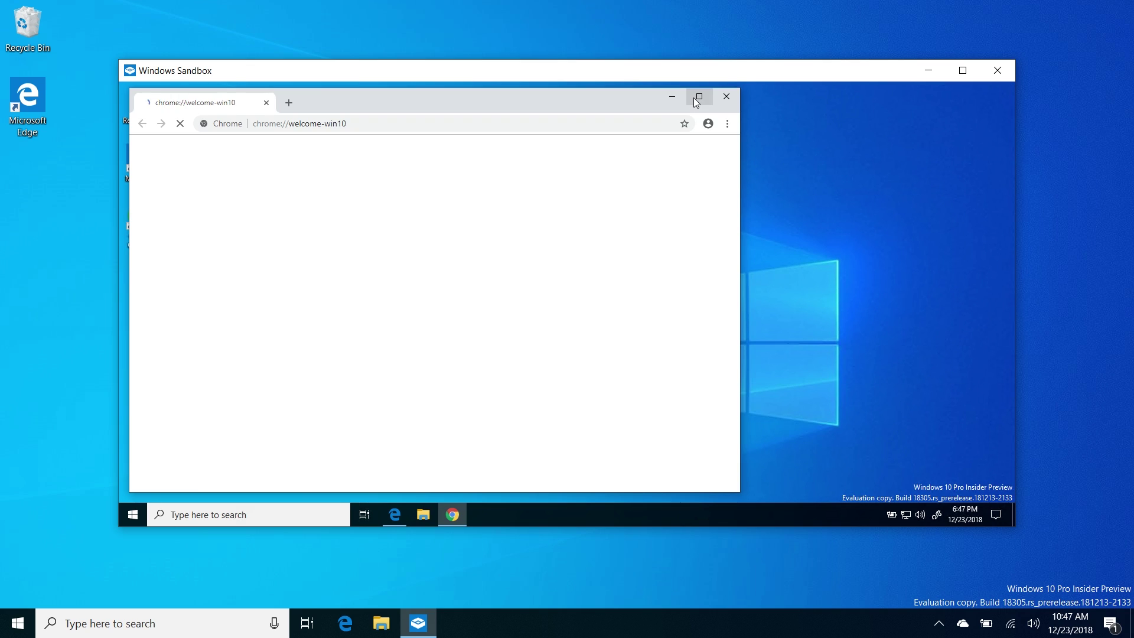
pyautogui.click(699, 97)
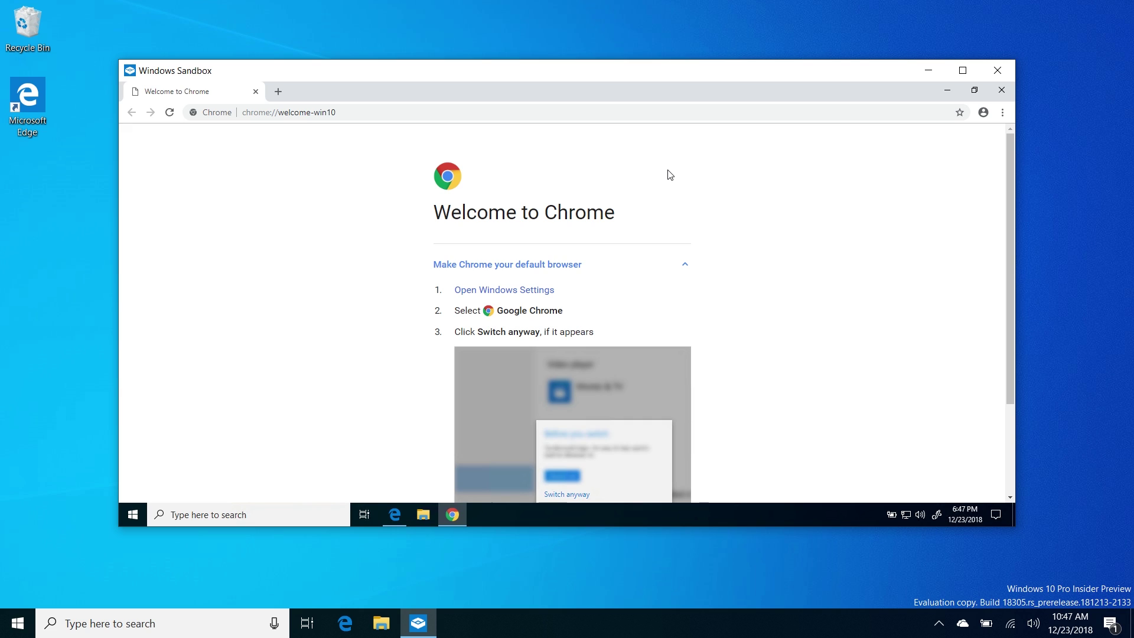
pyautogui.click(998, 71)
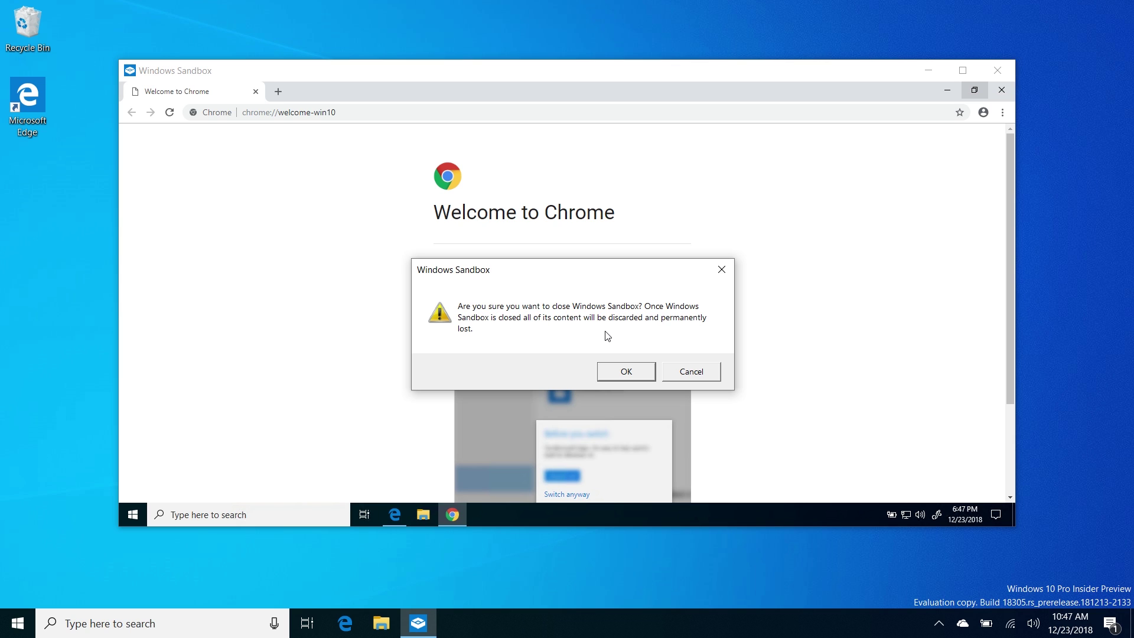
# Discard the old sandbox and relaunch Windows Sandbox from the Start menu, approving the UAC prompt.
pyautogui.click(622, 372)
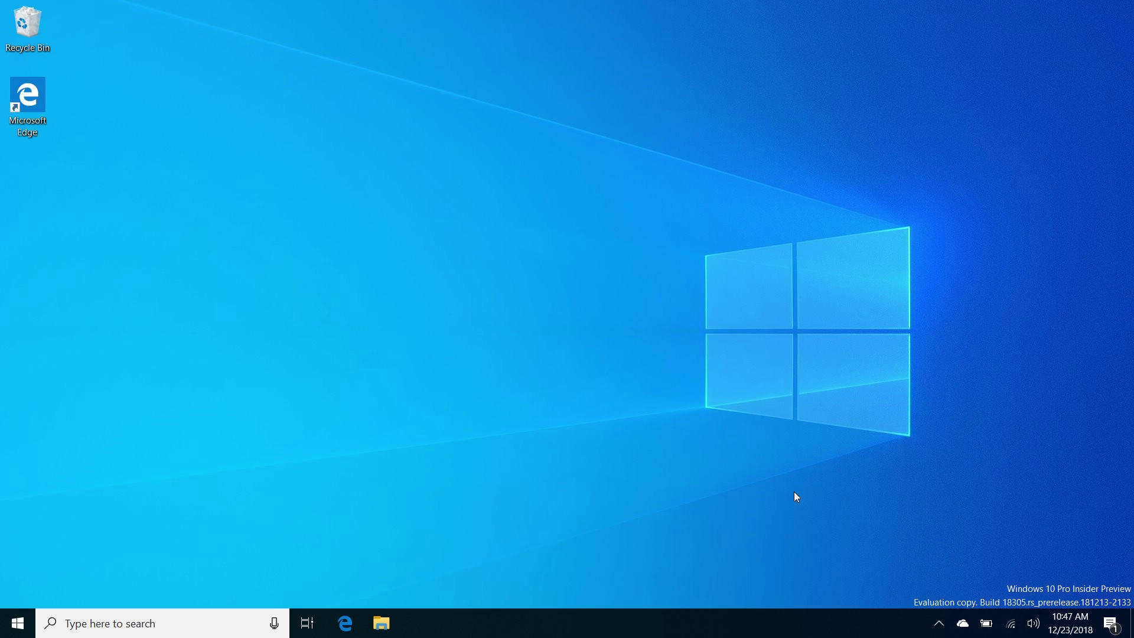
pyautogui.press('super')
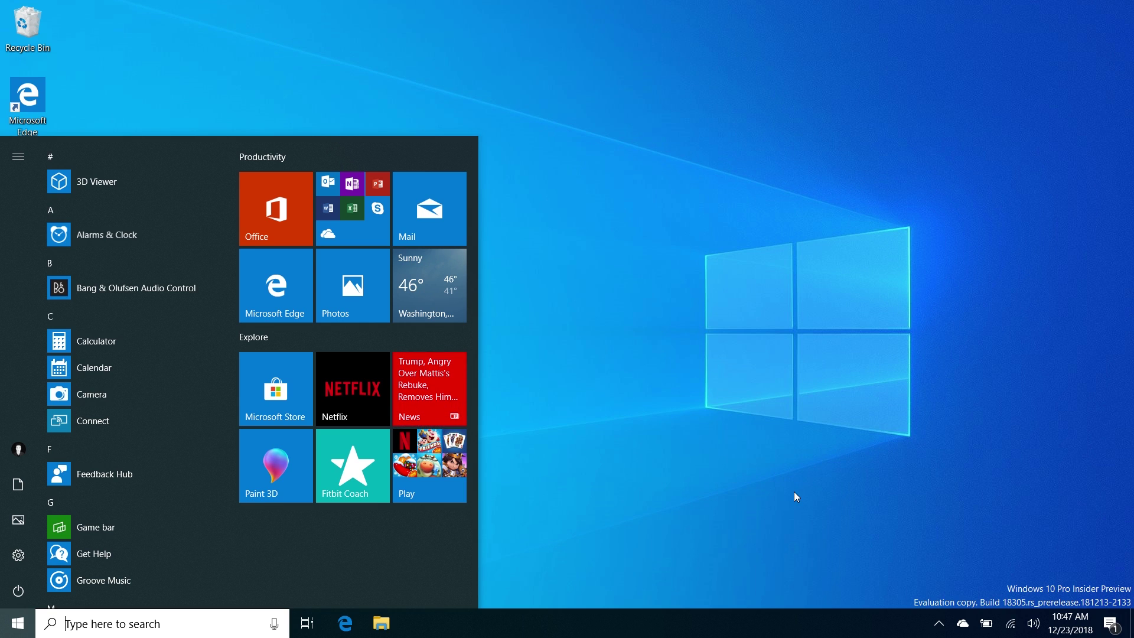
pyautogui.scroll(-15, 118, 481)
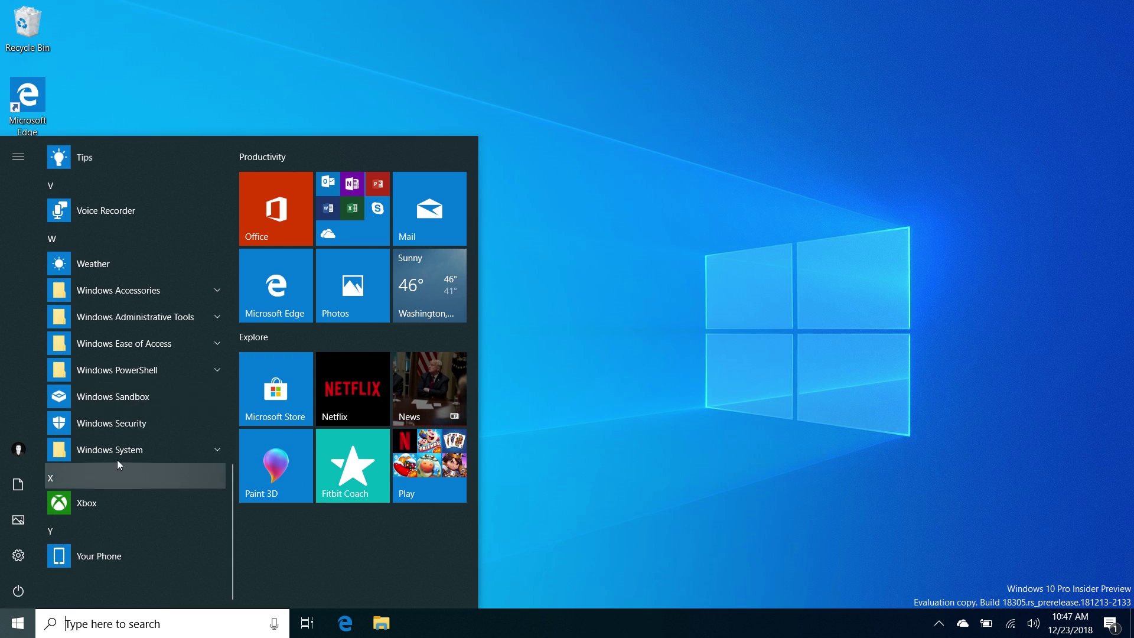
pyautogui.click(113, 396)
pyautogui.click(540, 402)
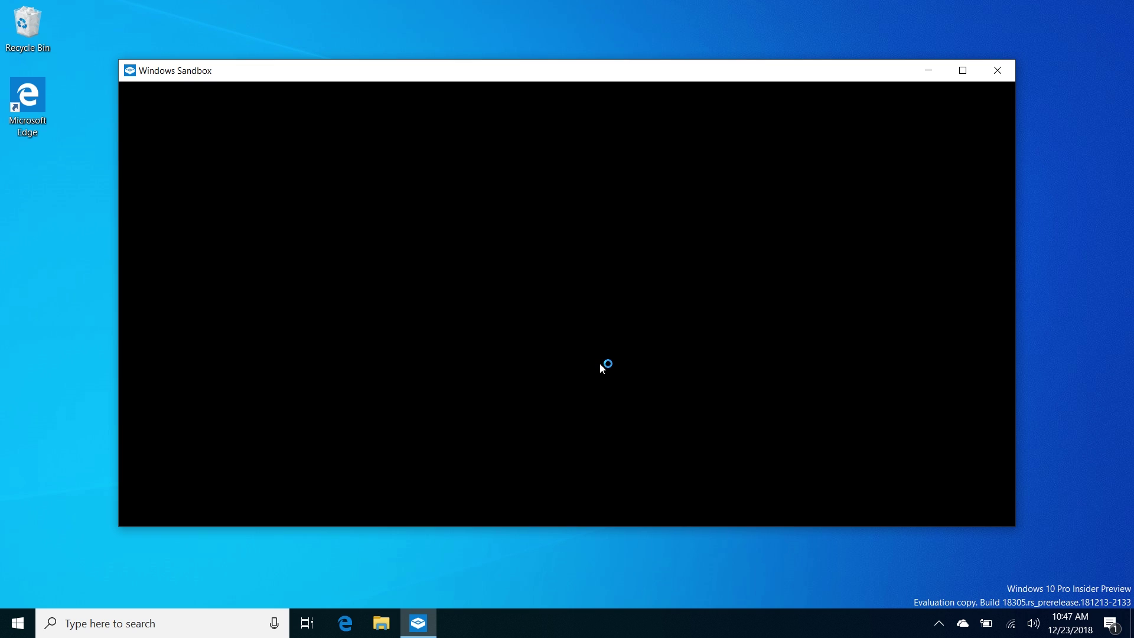
pyautogui.press('super')
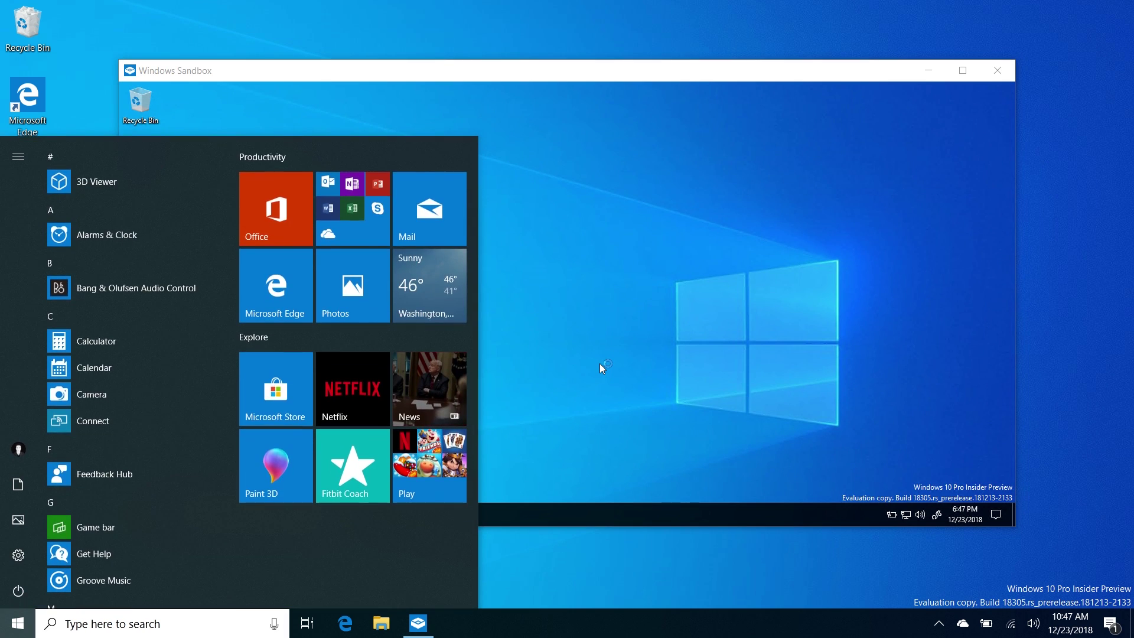
# Dismiss the host Start menu and open the fresh sandbox's Start menu, which has no Chrome.
pyautogui.click(600, 363)
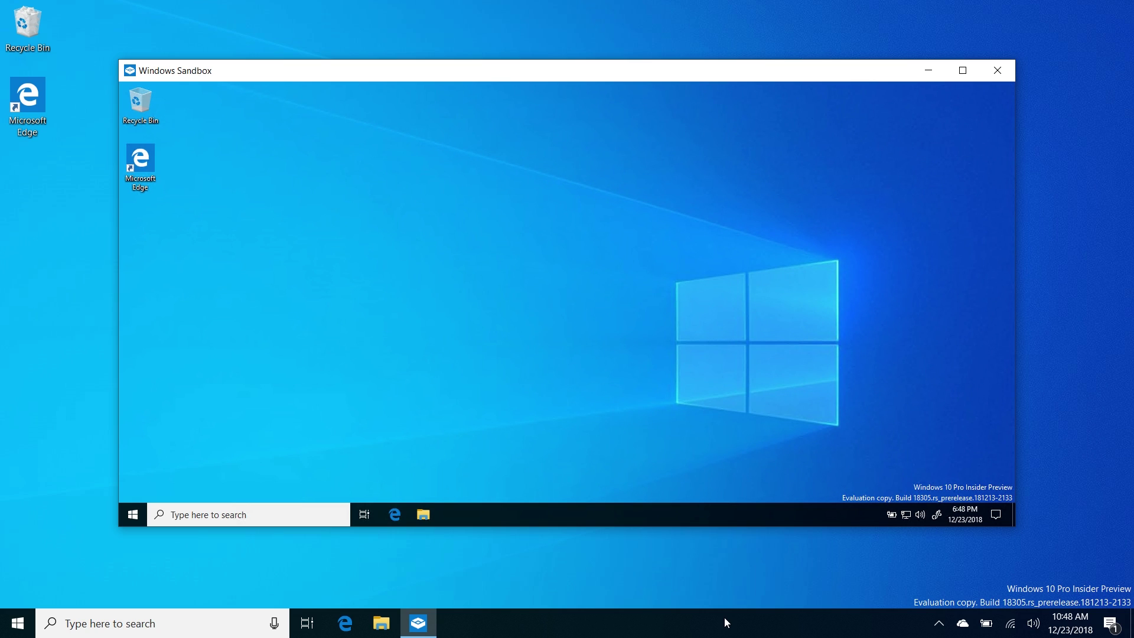
pyautogui.press('super')
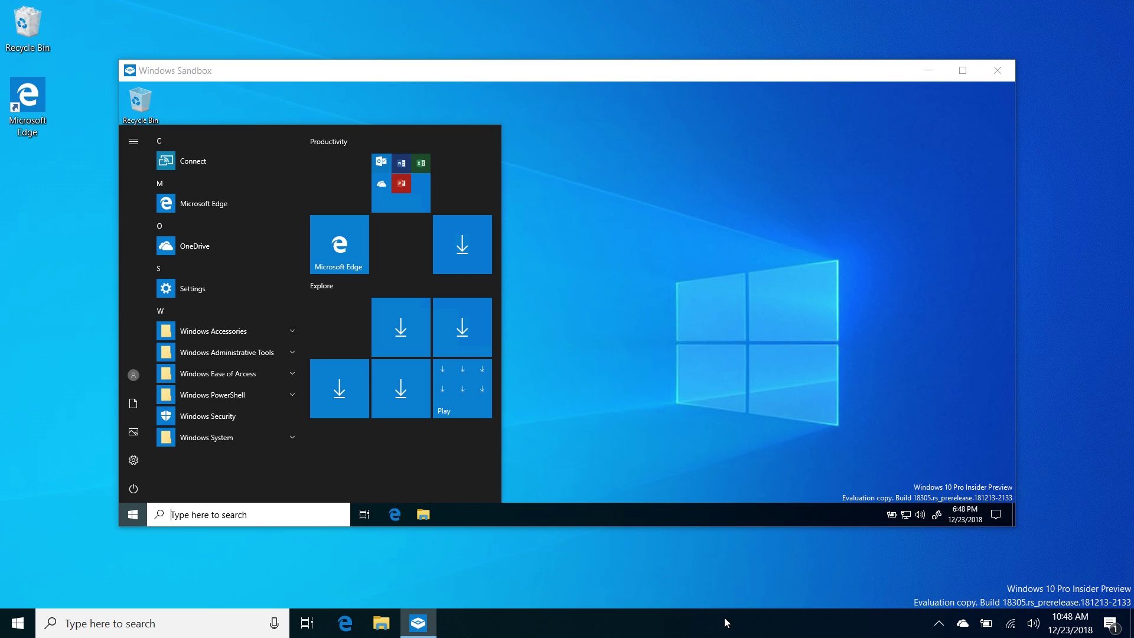
pyautogui.press('super')
# Search 'turn' and check the Windows Sandbox entry in Turn Windows features on or off.
pyautogui.write('turn')
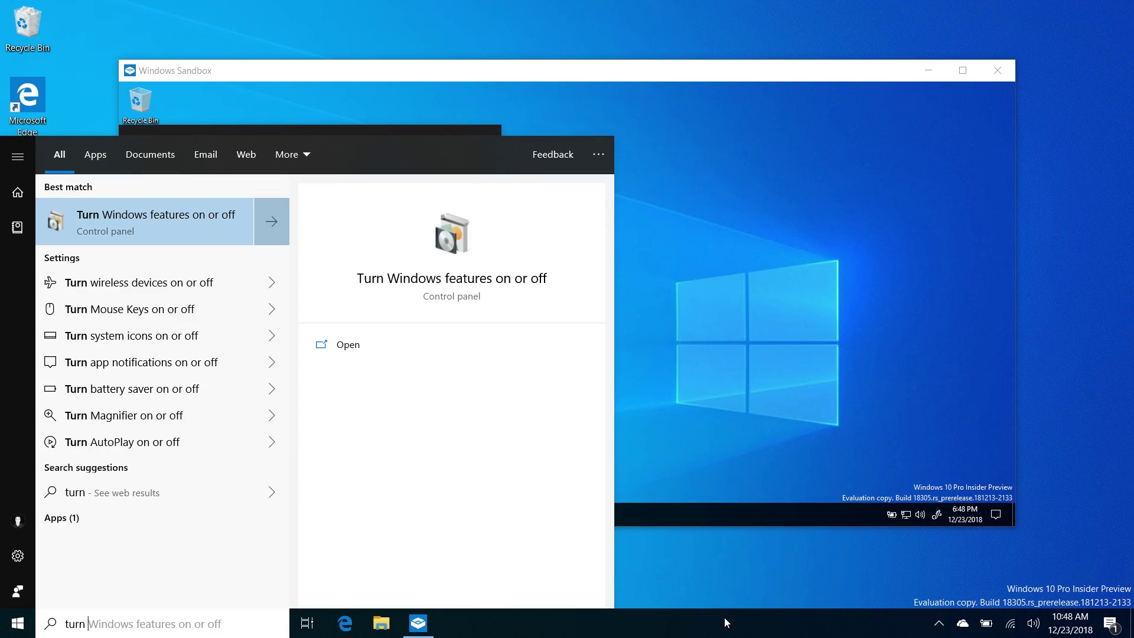
pyautogui.press('Return')
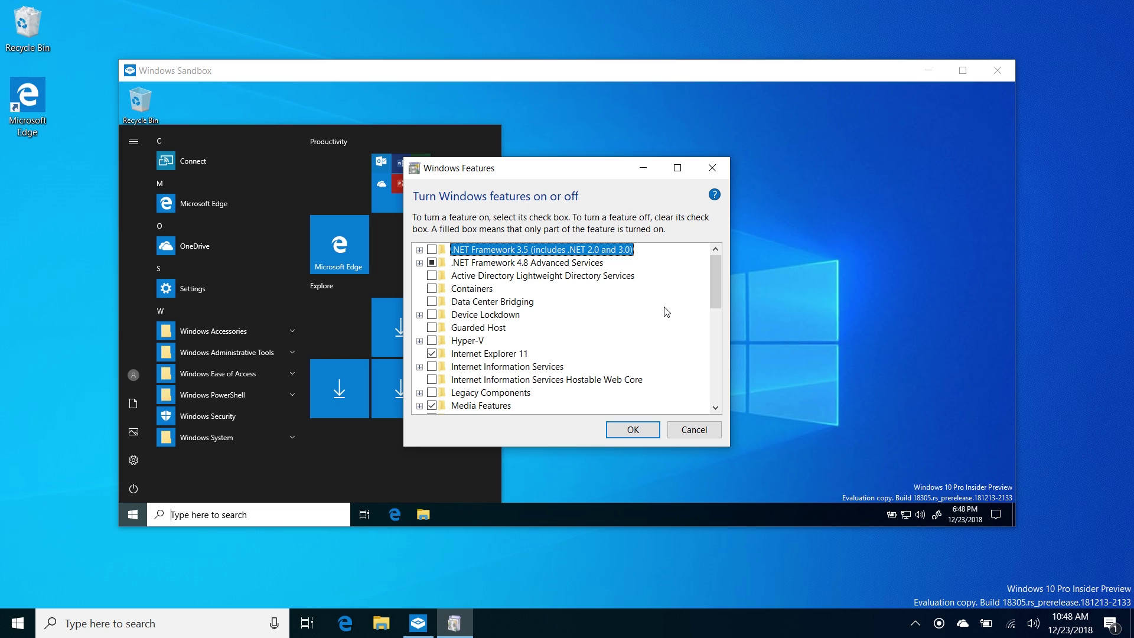
pyautogui.scroll(-10, 666, 311)
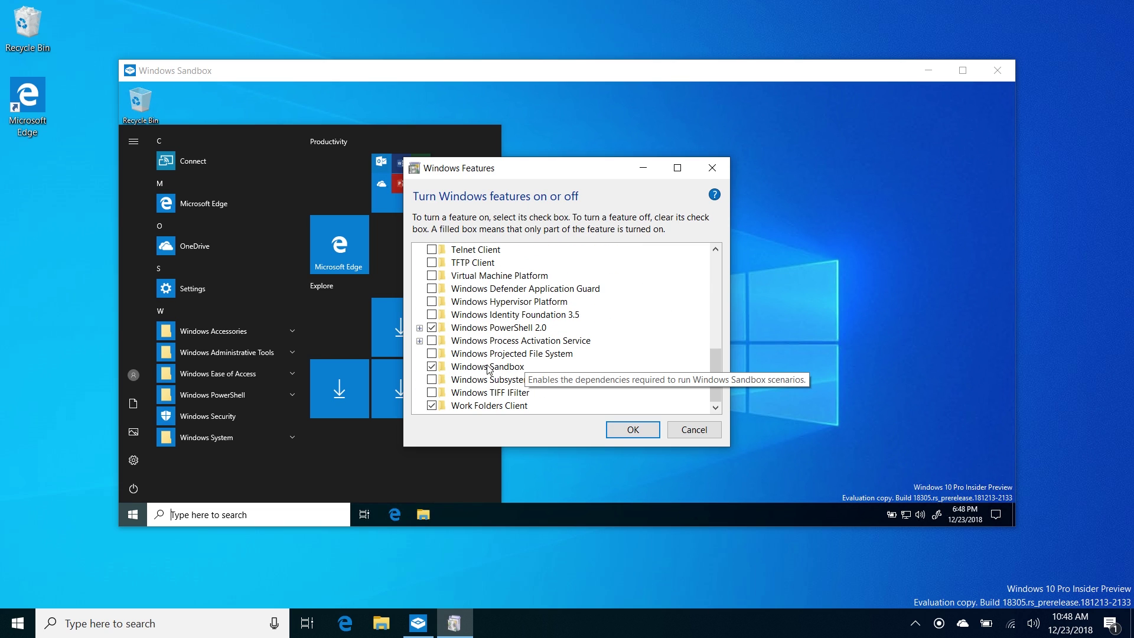
pyautogui.click(488, 366)
# Cancel the features list and close Windows Sandbox, discarding its contents.
pyautogui.click(695, 427)
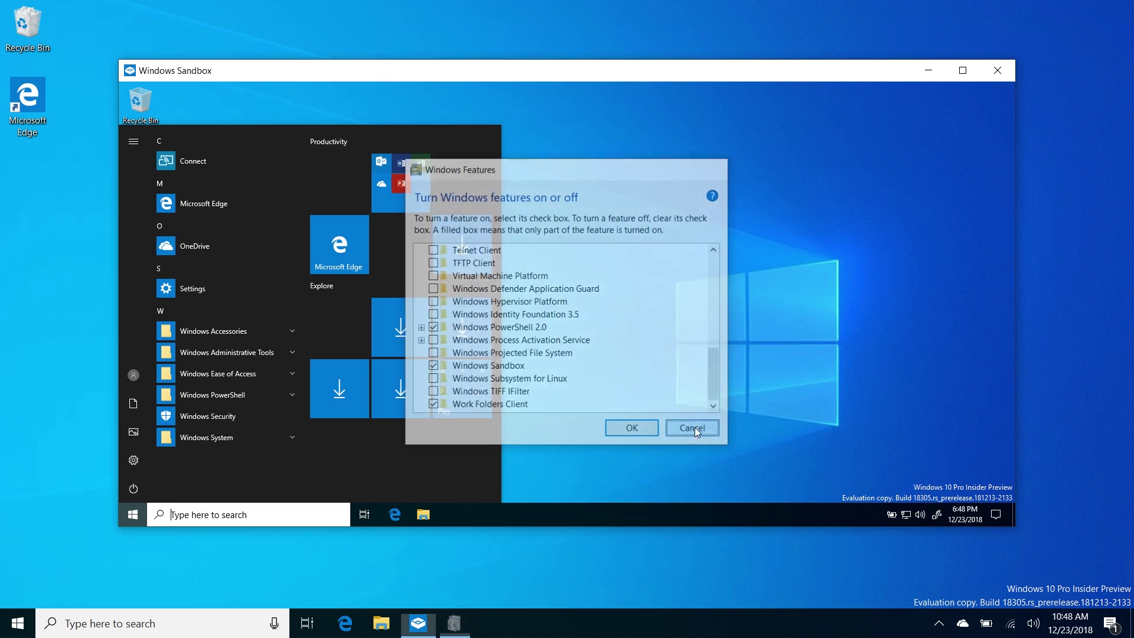
pyautogui.click(996, 72)
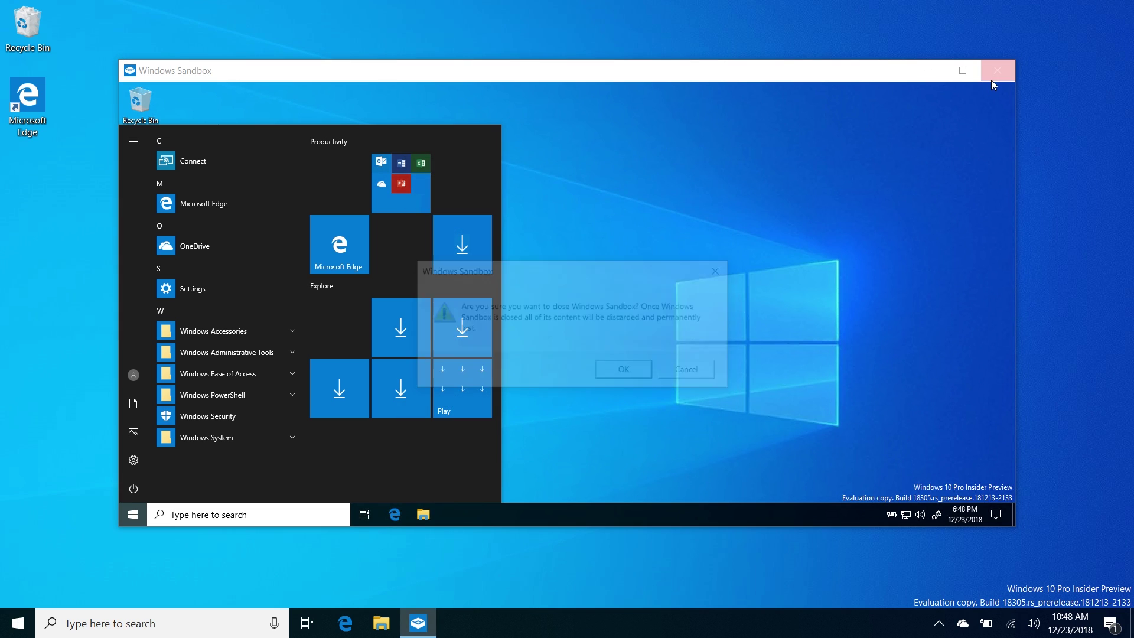
pyautogui.click(626, 372)
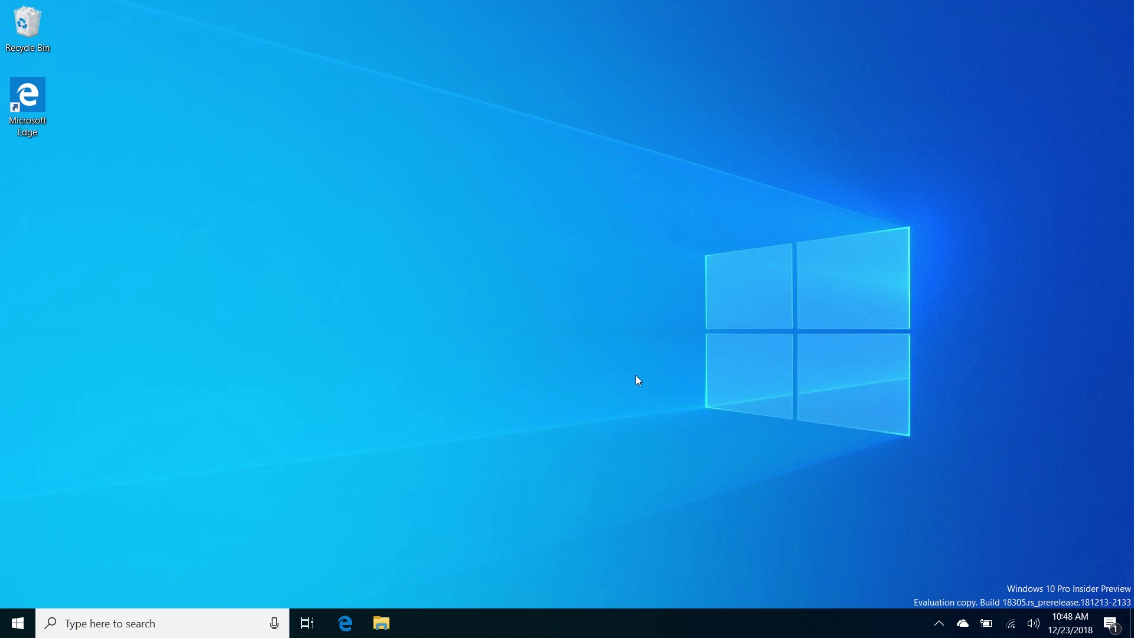
pyautogui.press('super')
pyautogui.click(690, 218)
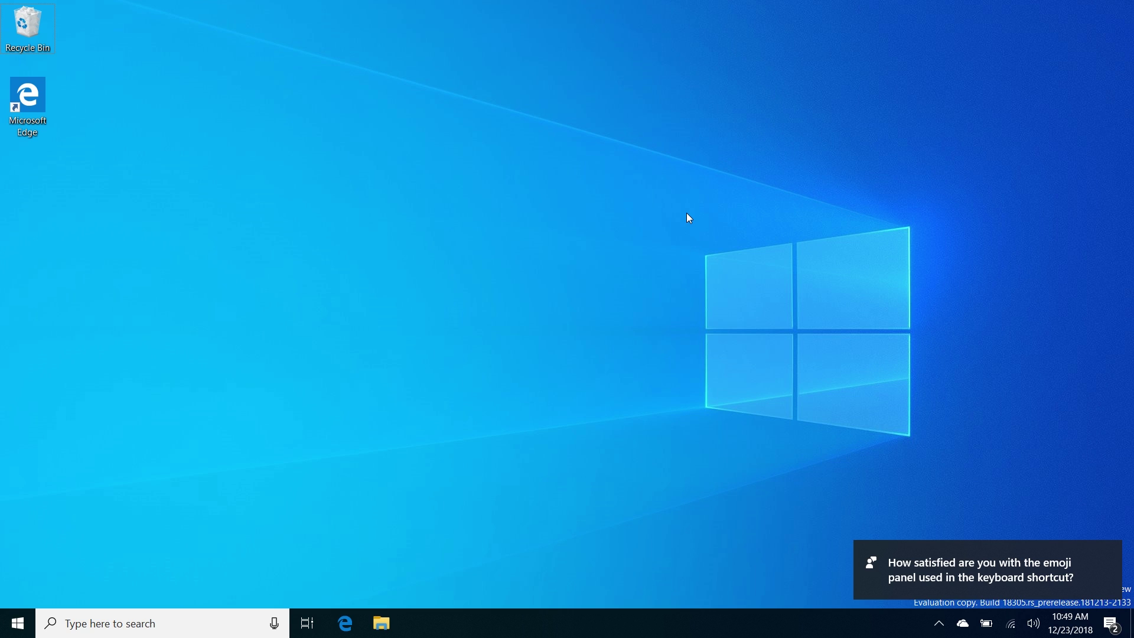
pyautogui.press('super+period')
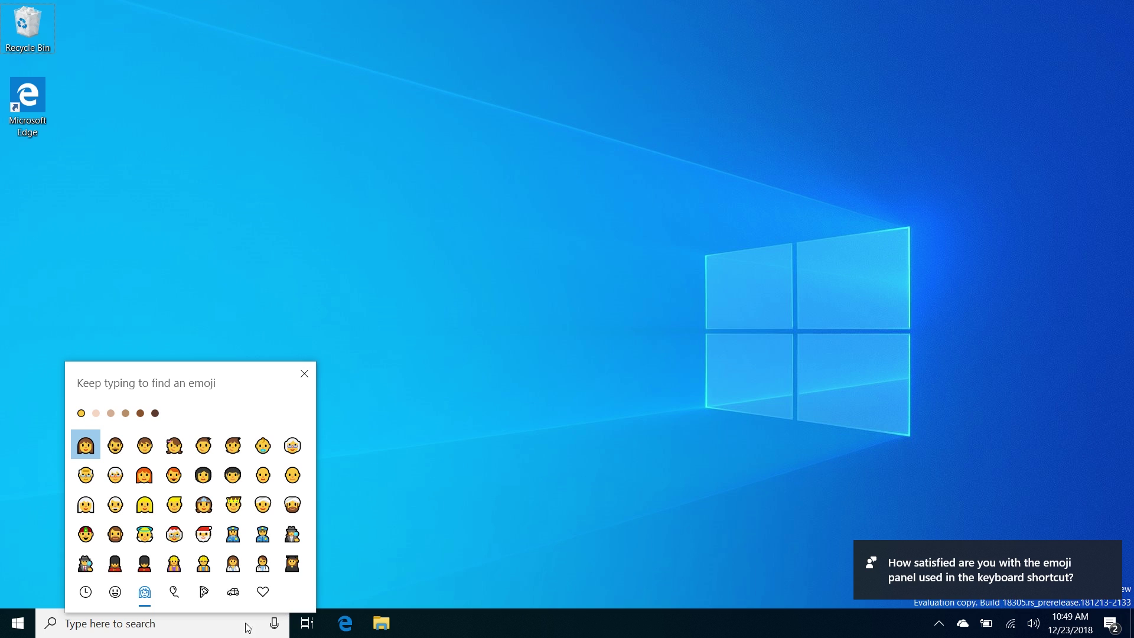
pyautogui.click(261, 593)
pyautogui.click(242, 598)
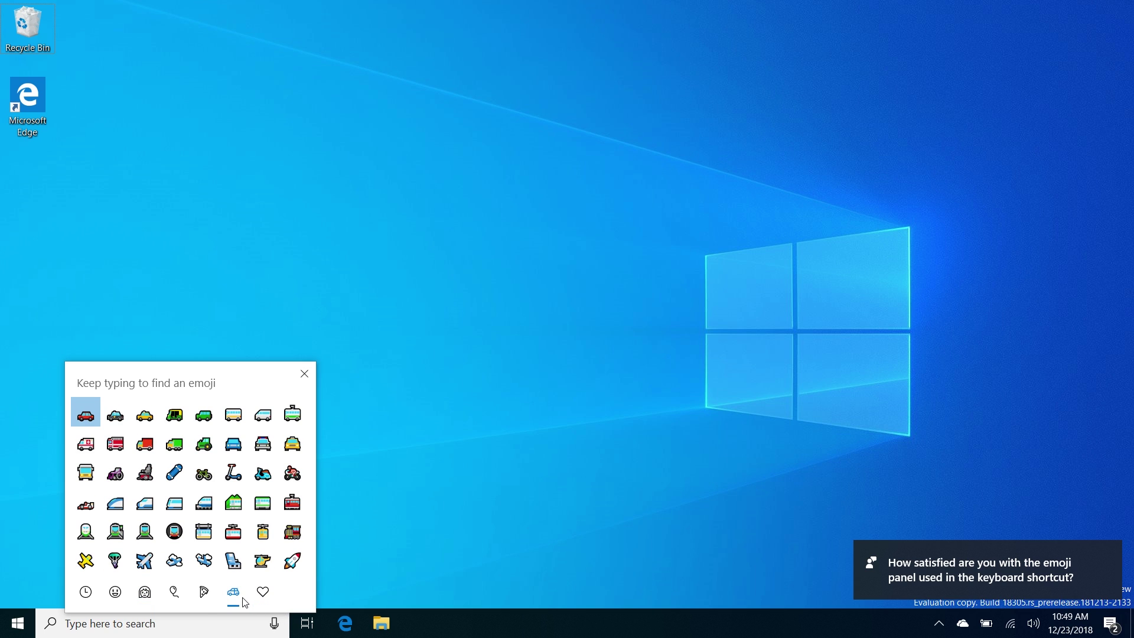
pyautogui.click(204, 592)
pyautogui.click(175, 592)
pyautogui.click(136, 597)
pyautogui.click(115, 594)
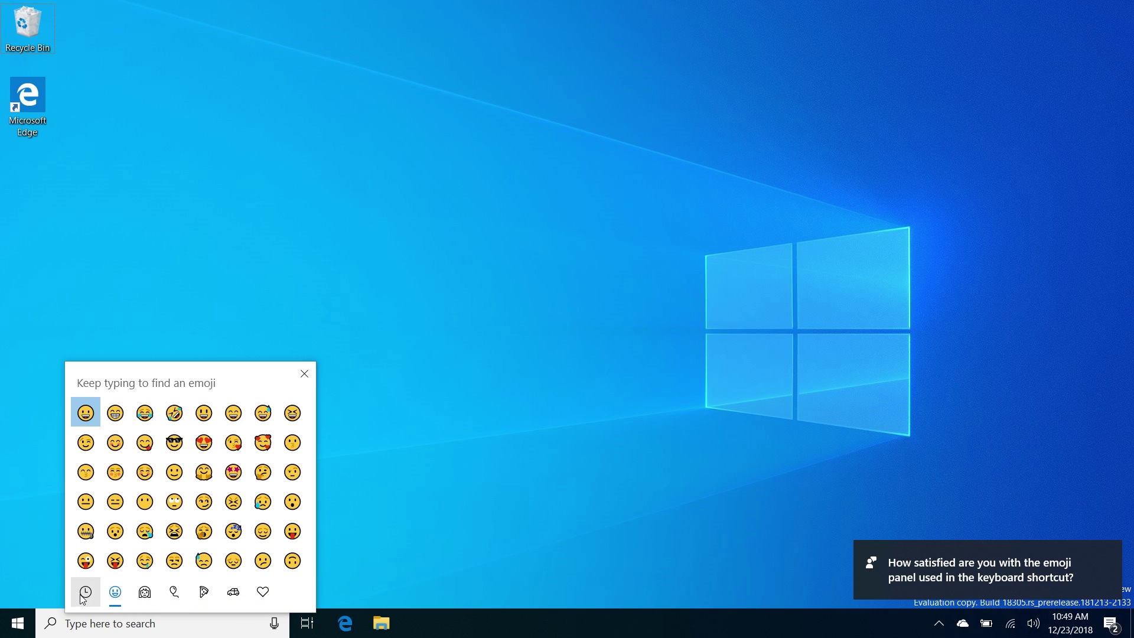
pyautogui.click(86, 592)
pyautogui.click(122, 597)
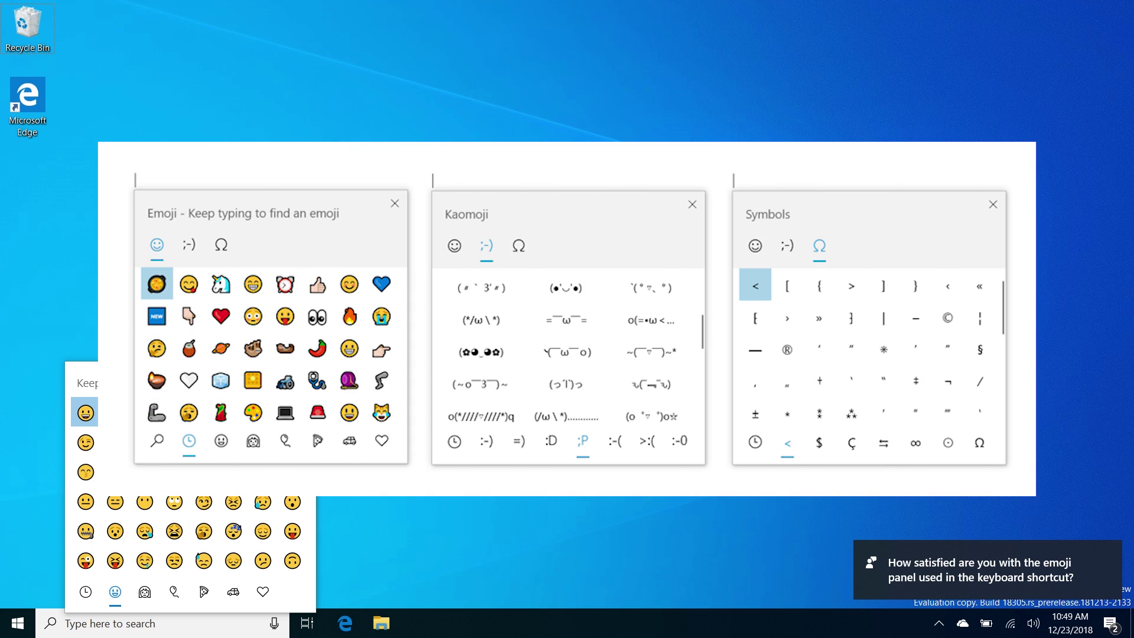
pyautogui.press('Escape')
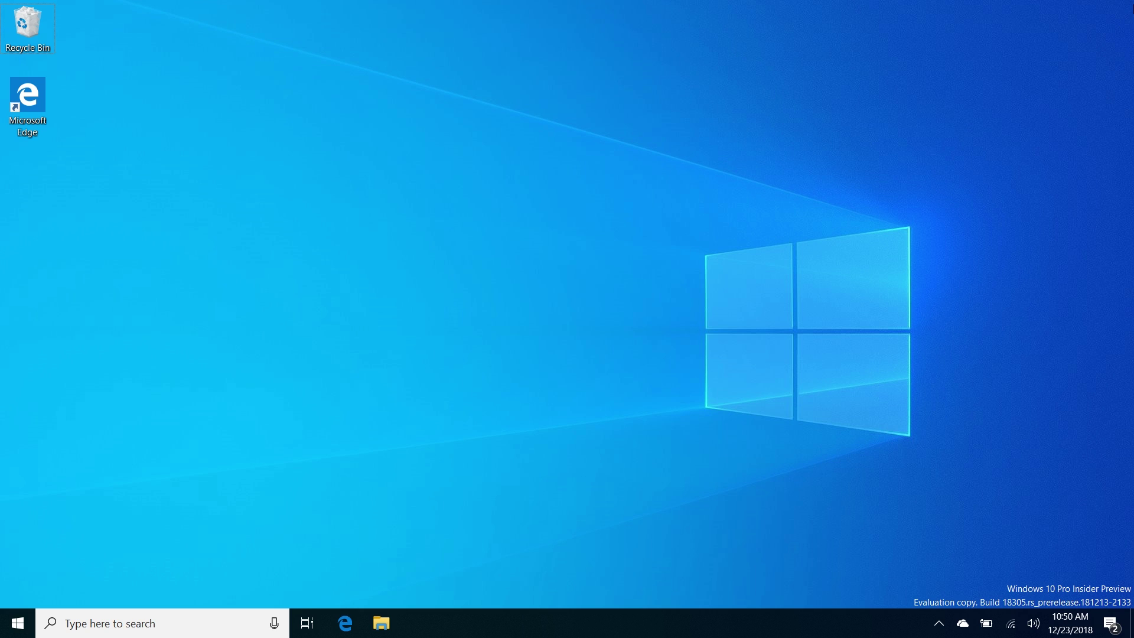
pyautogui.hotkey('ctrl', 'shift', 'Escape')
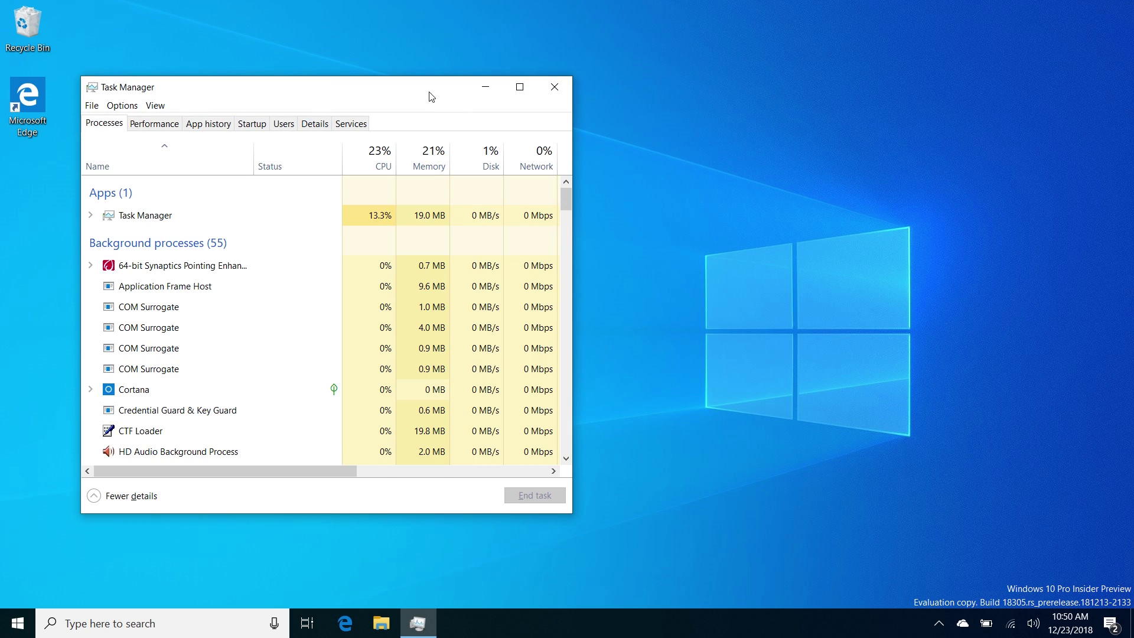
pyautogui.moveTo(412, 86); pyautogui.dragTo(668, 57)
pyautogui.click(379, 79)
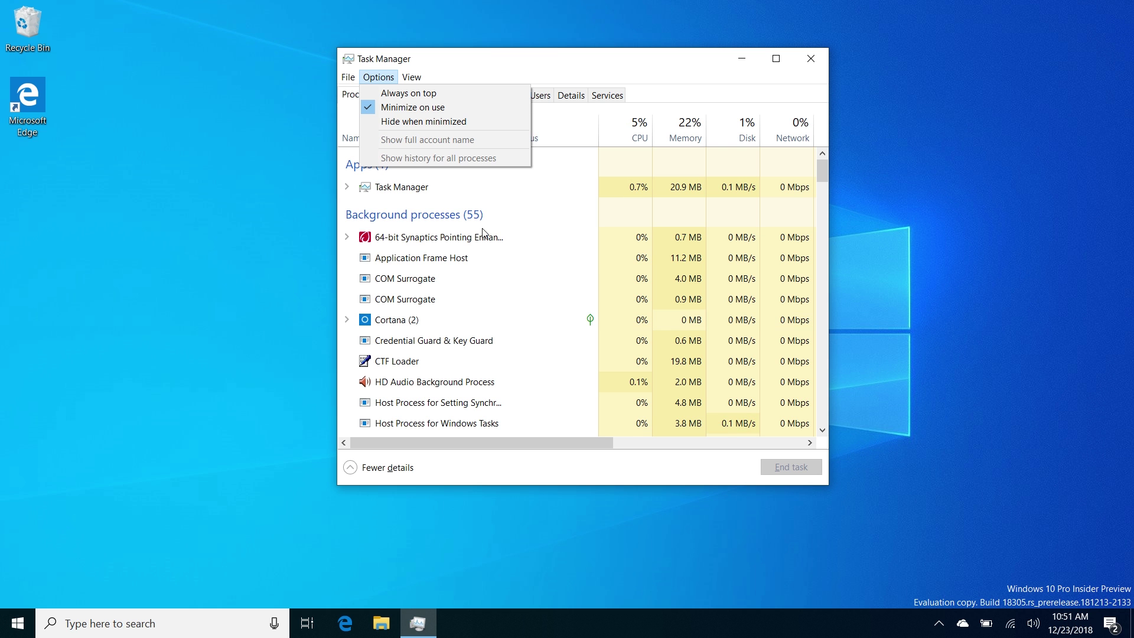
pyautogui.click(801, 69)
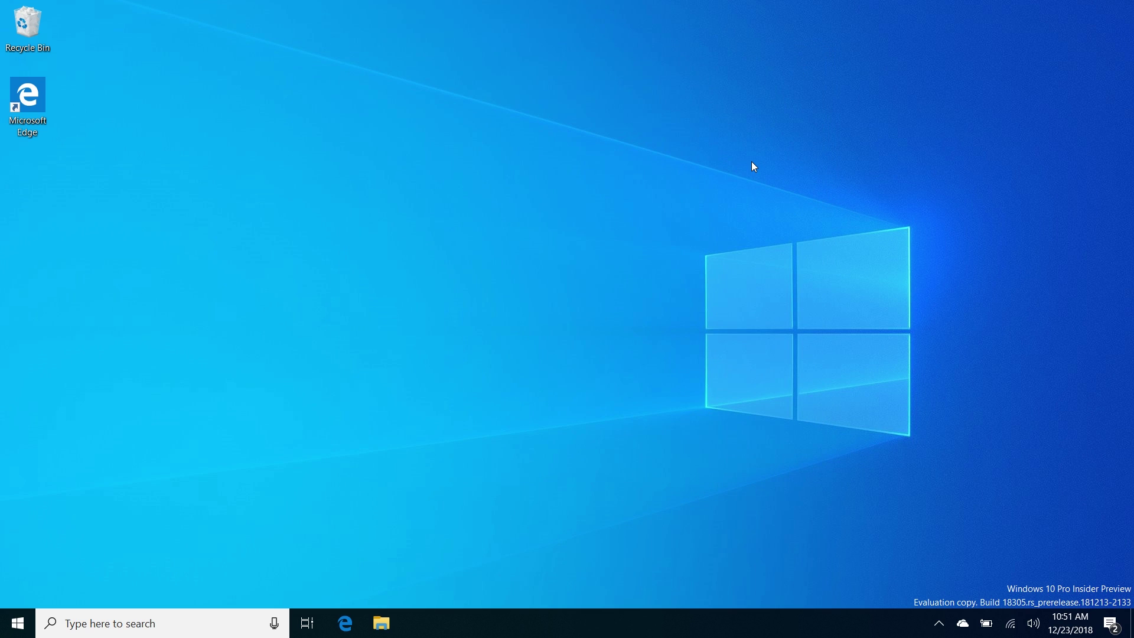
pyautogui.click(345, 623)
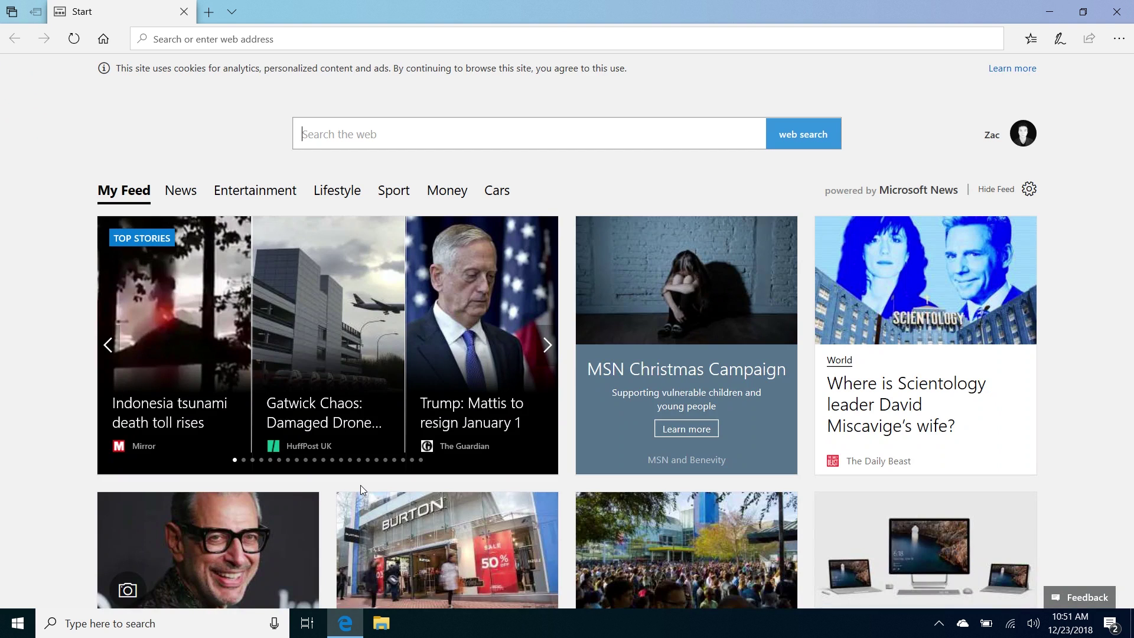
pyautogui.click(1120, 38)
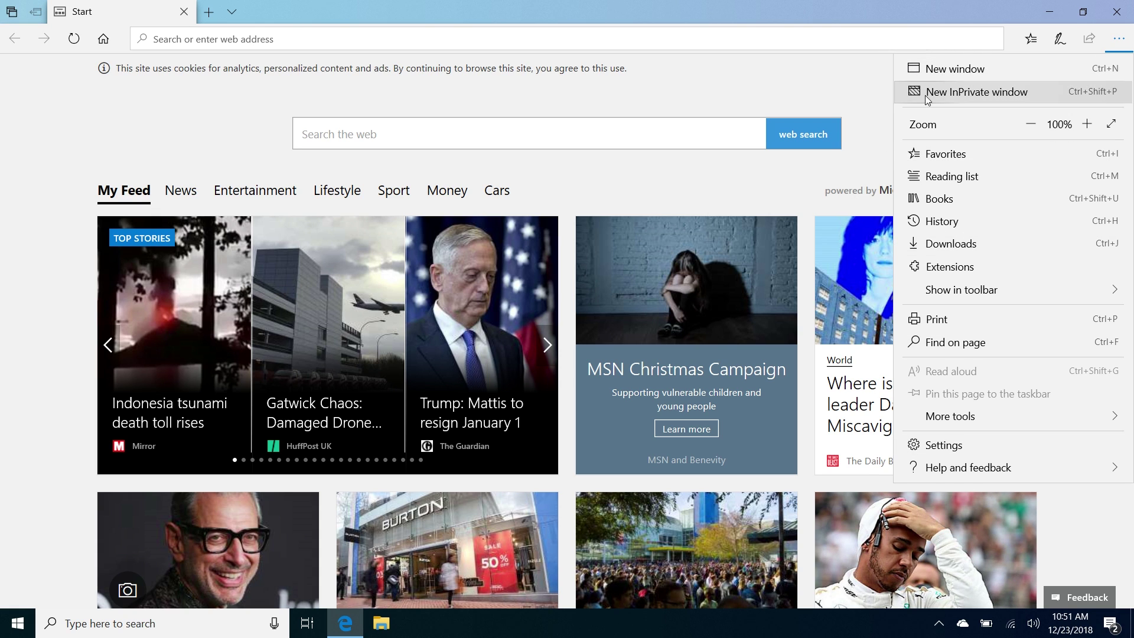
pyautogui.click(1067, 6)
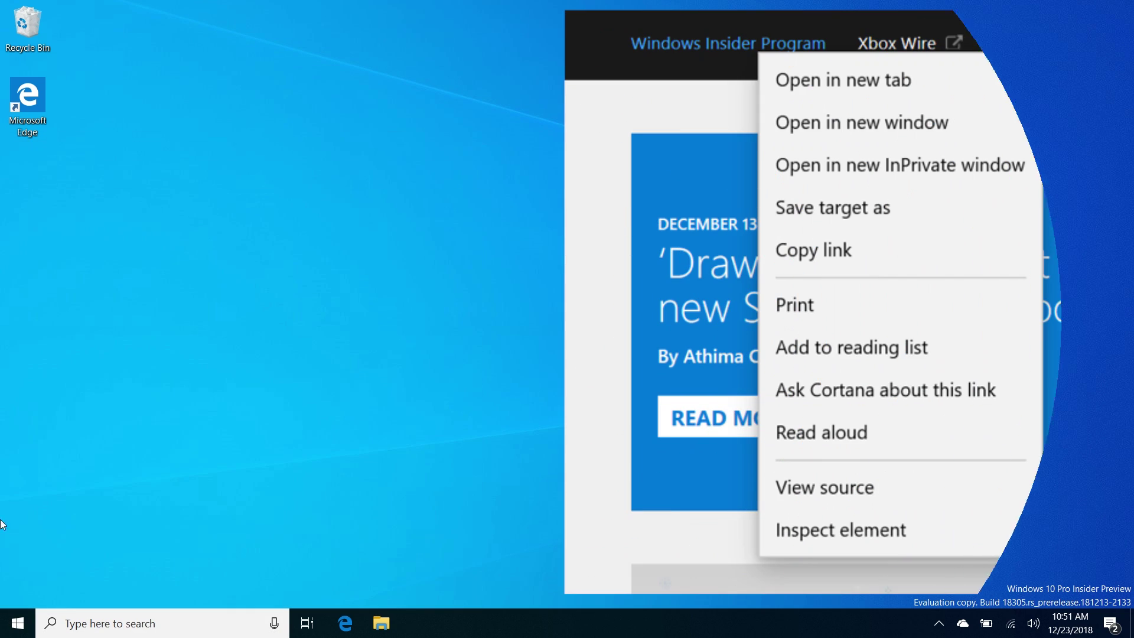
pyautogui.click(18, 623)
pyautogui.click(19, 449)
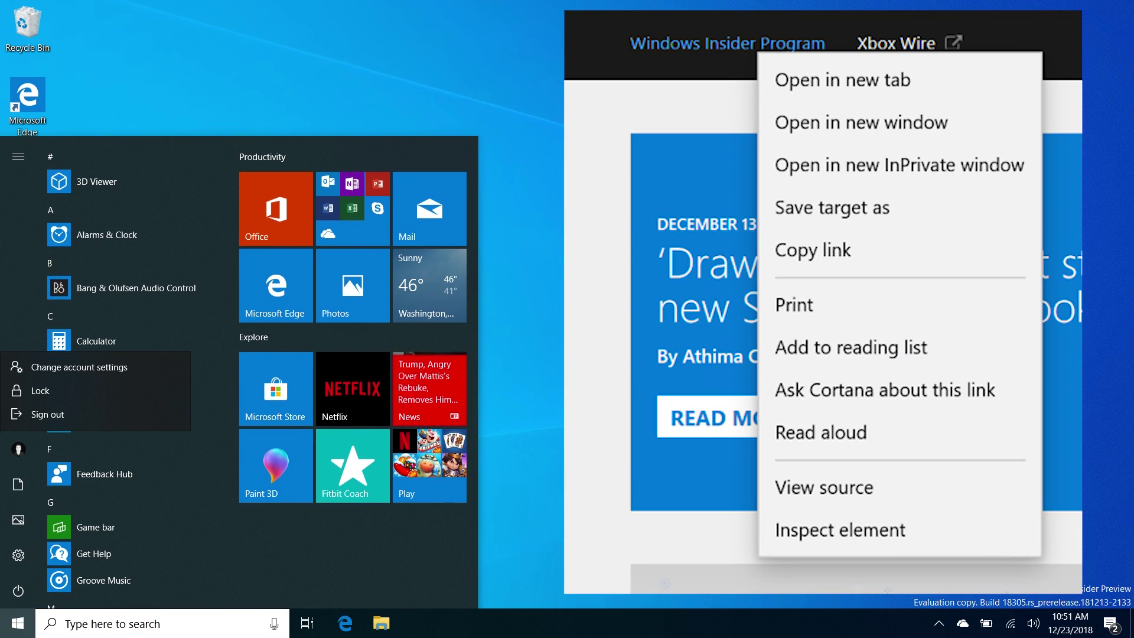
pyautogui.press('Escape')
pyautogui.press('Escape')
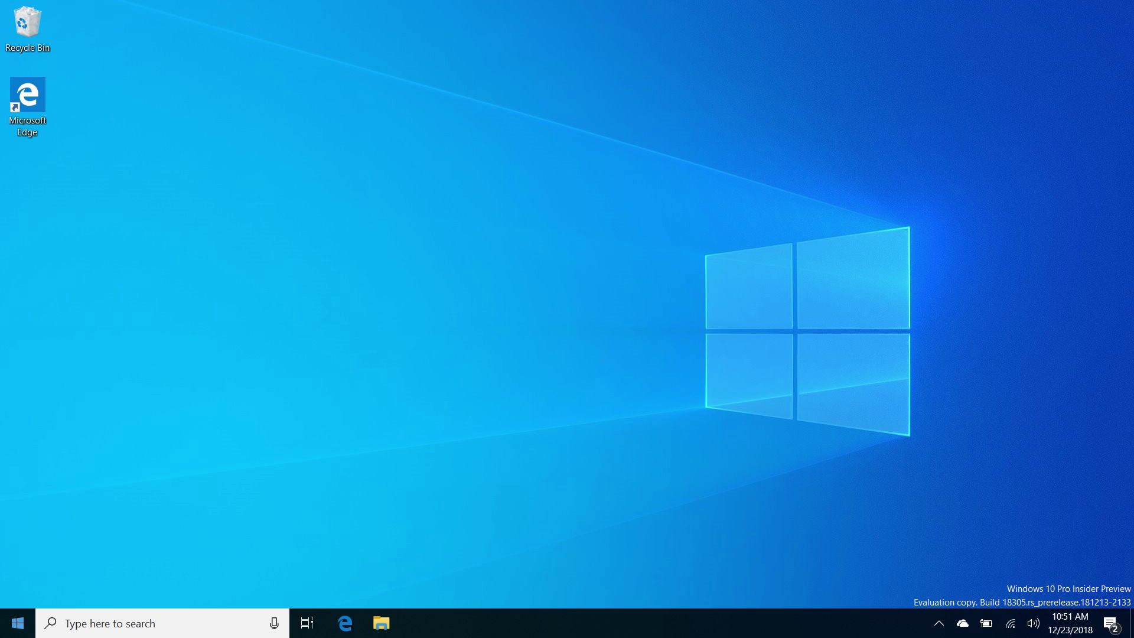
# Set the Windows colour mode to Light in Settings > Personalization > Colors.
pyautogui.click(17, 623)
pyautogui.click(17, 551)
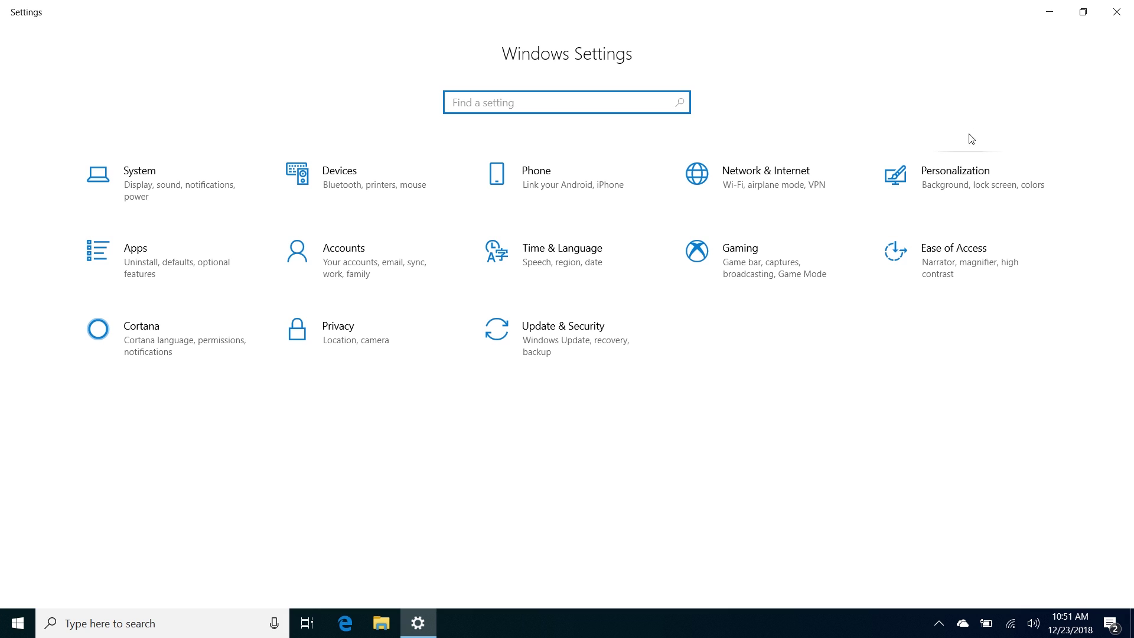
pyautogui.click(955, 176)
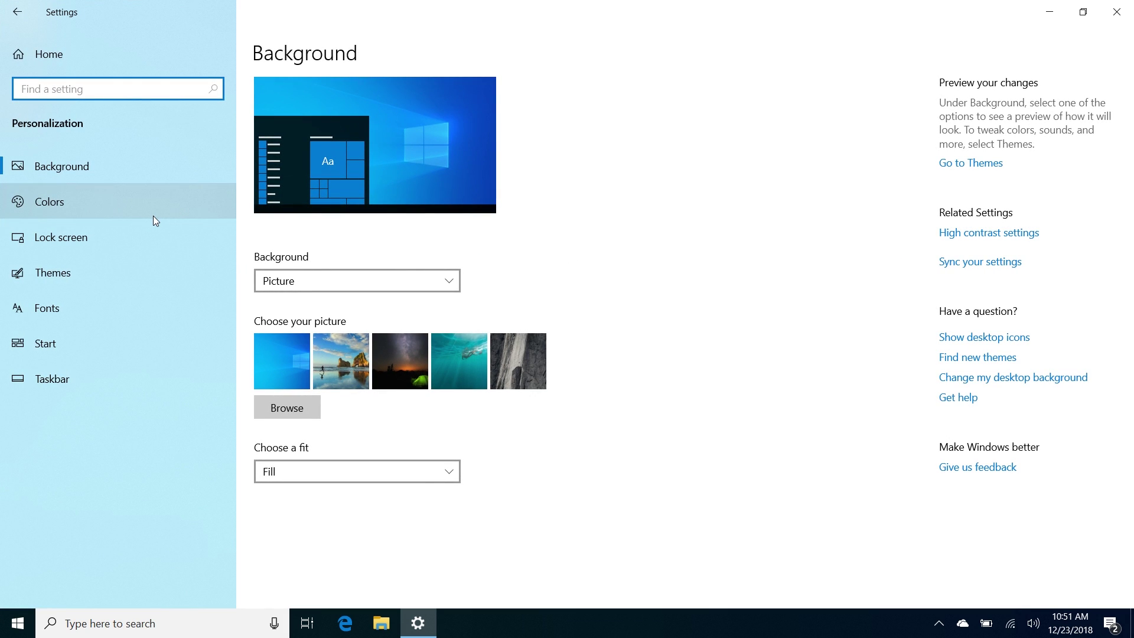
pyautogui.click(153, 215)
pyautogui.click(324, 282)
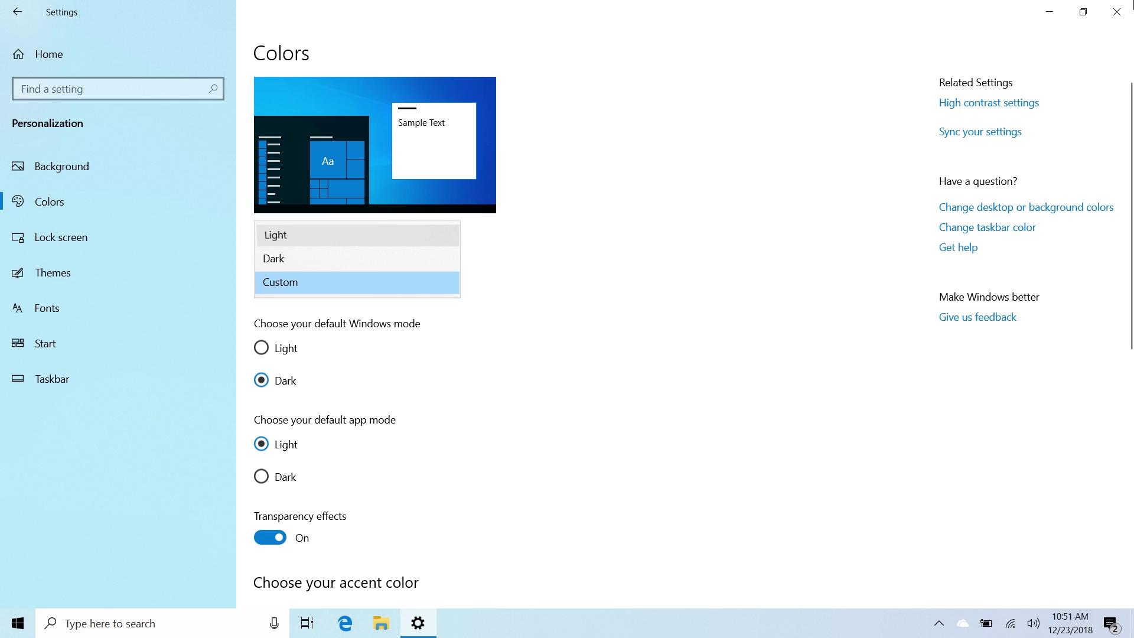
# Minimize Settings to view the light Start menu, then restore Settings to its Home page.
pyautogui.click(1050, 13)
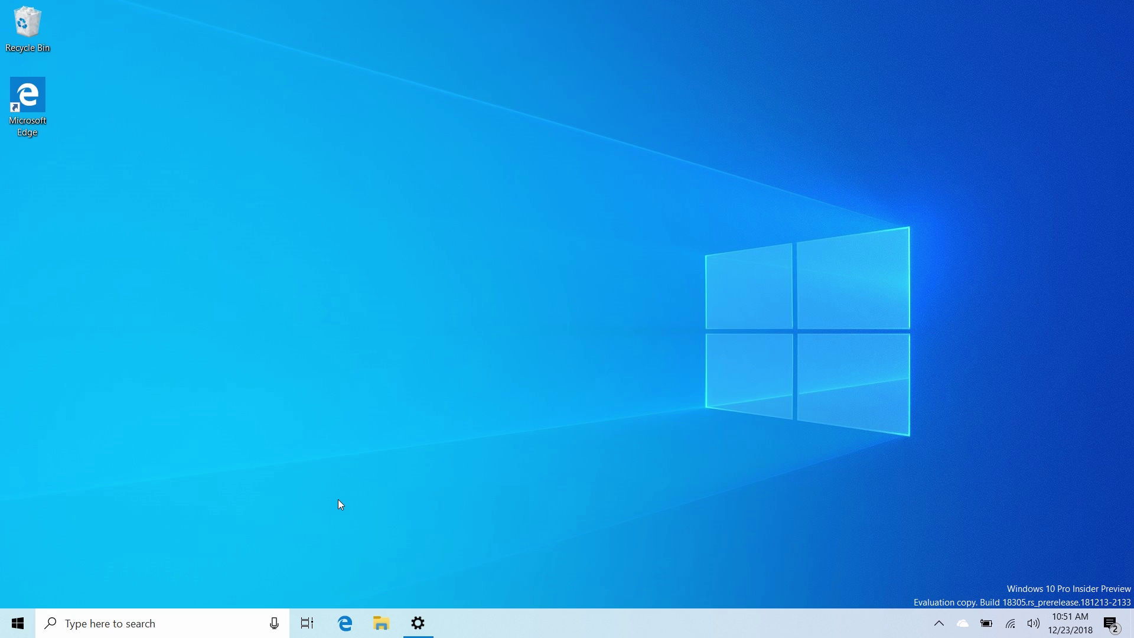
pyautogui.press('super')
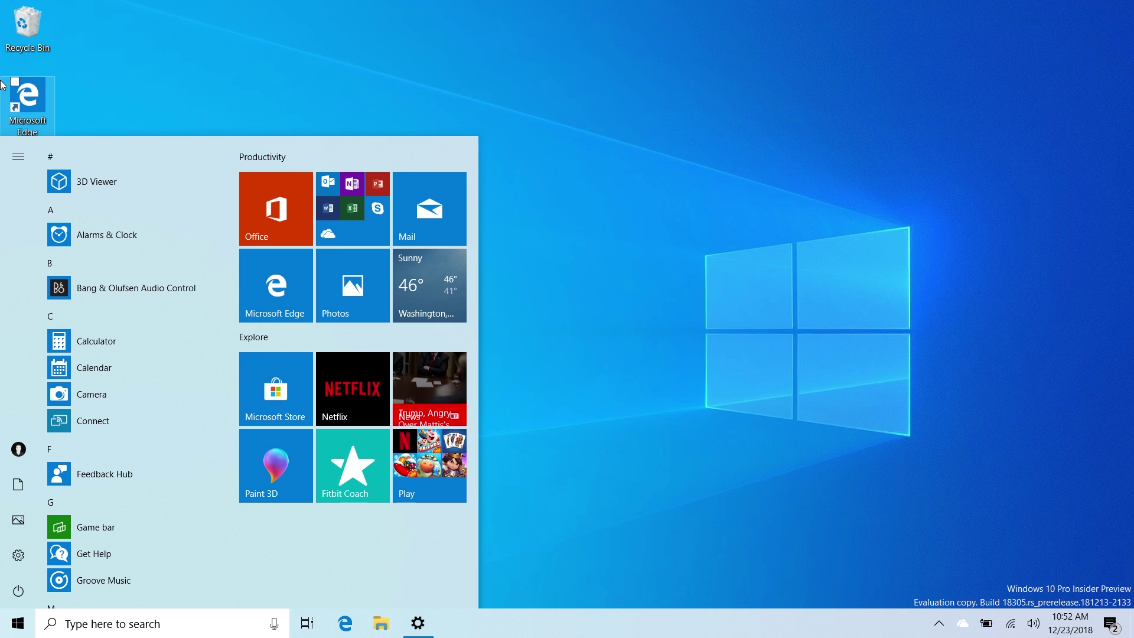
pyautogui.click(19, 555)
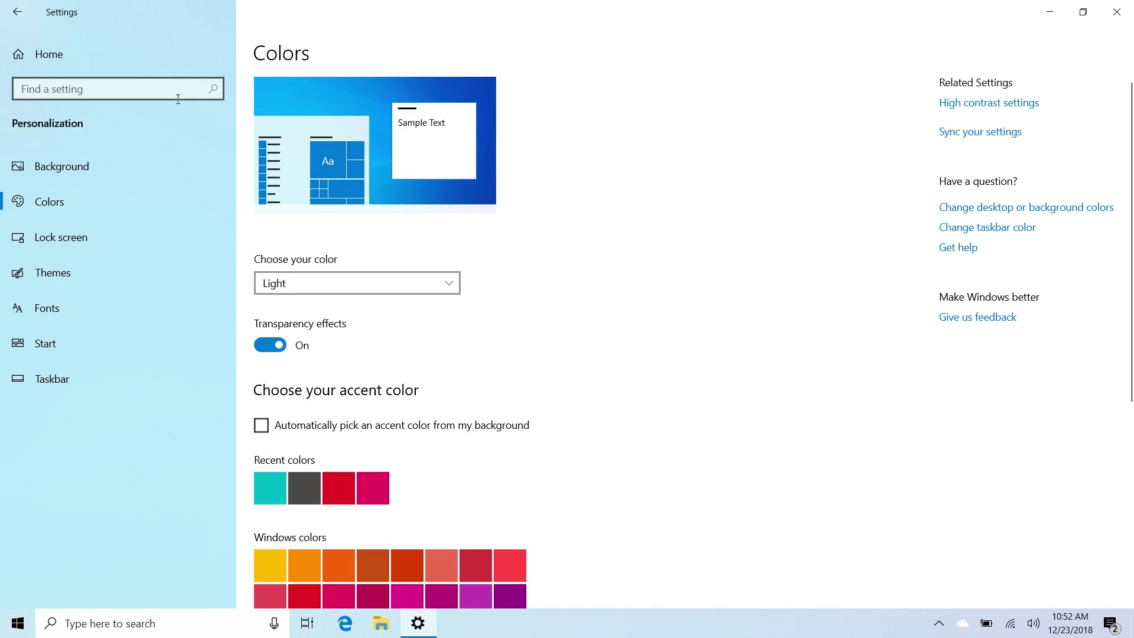
pyautogui.click(112, 63)
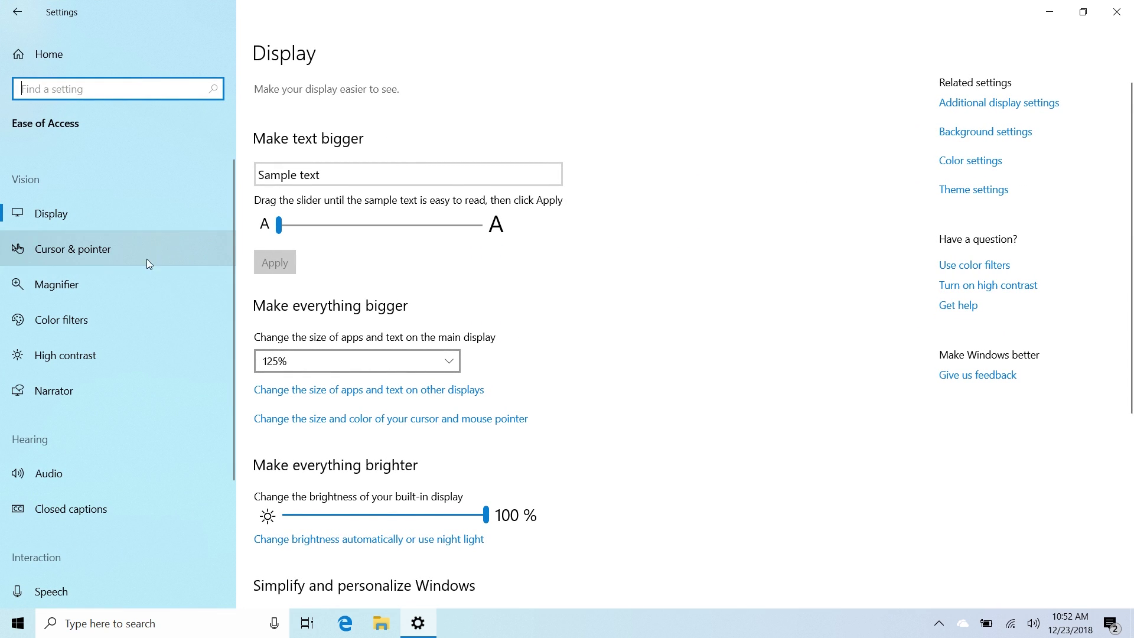
# Drag the Cursor & pointer size slider to its maximum, then minimize Settings.
pyautogui.click(137, 264)
pyautogui.moveTo(322, 228); pyautogui.dragTo(626, 231)
pyautogui.moveTo(501, 220)
pyautogui.mouseDown()
pyautogui.moveTo(347, 240)
pyautogui.moveTo(381, 247)
pyautogui.moveTo(501, 219)
pyautogui.moveTo(357, 219)
pyautogui.moveTo(501, 219)
pyautogui.mouseUp()
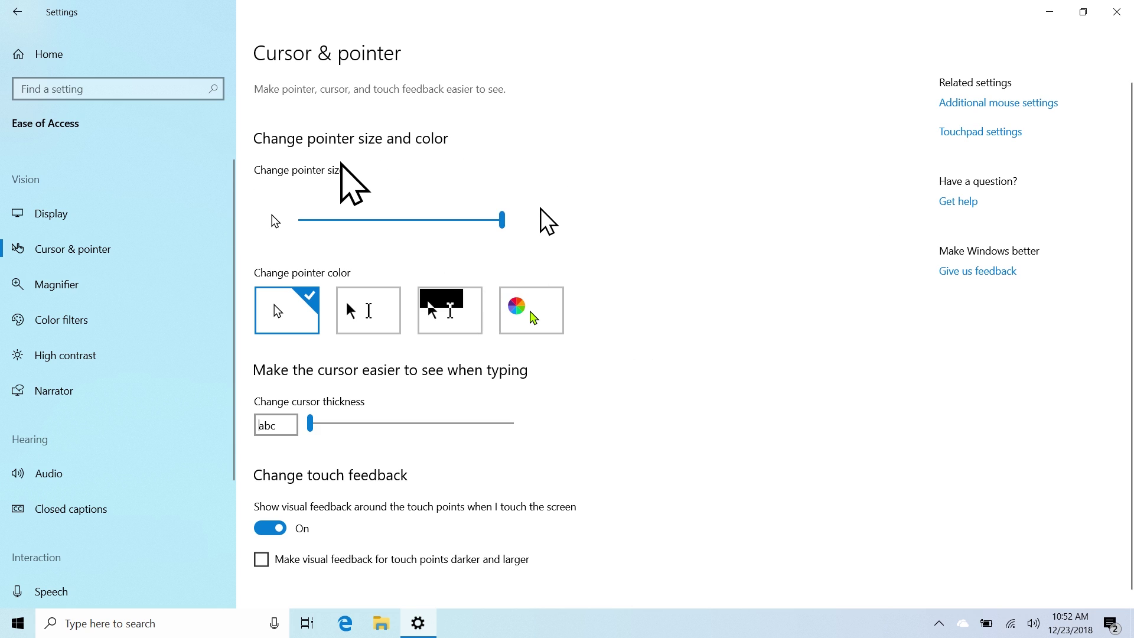
pyautogui.click(1051, 17)
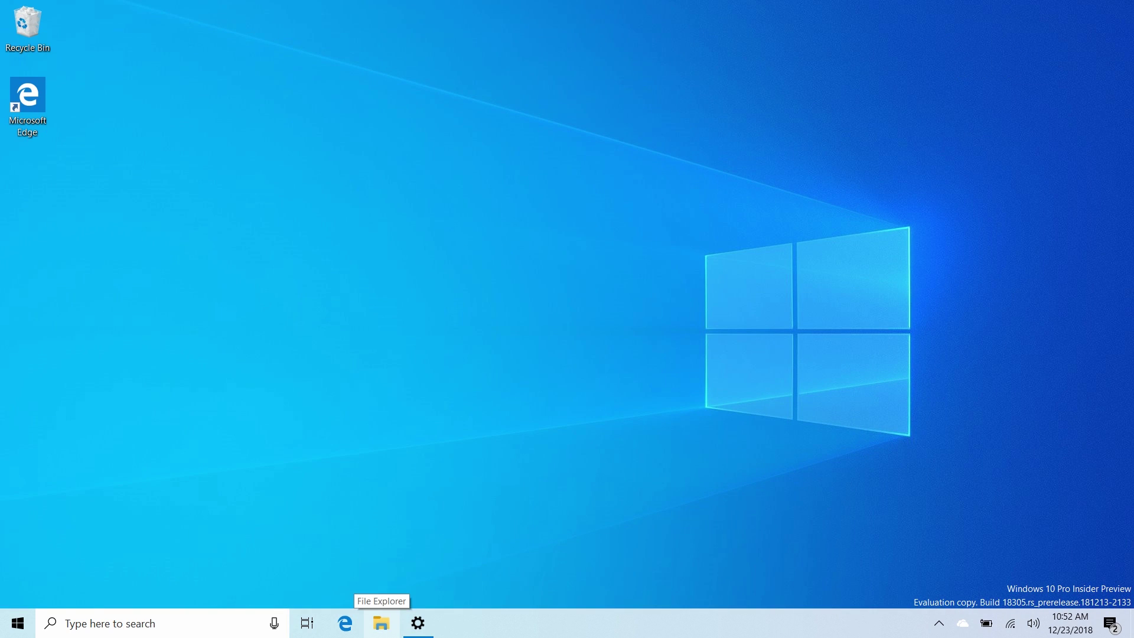
pyautogui.press('super')
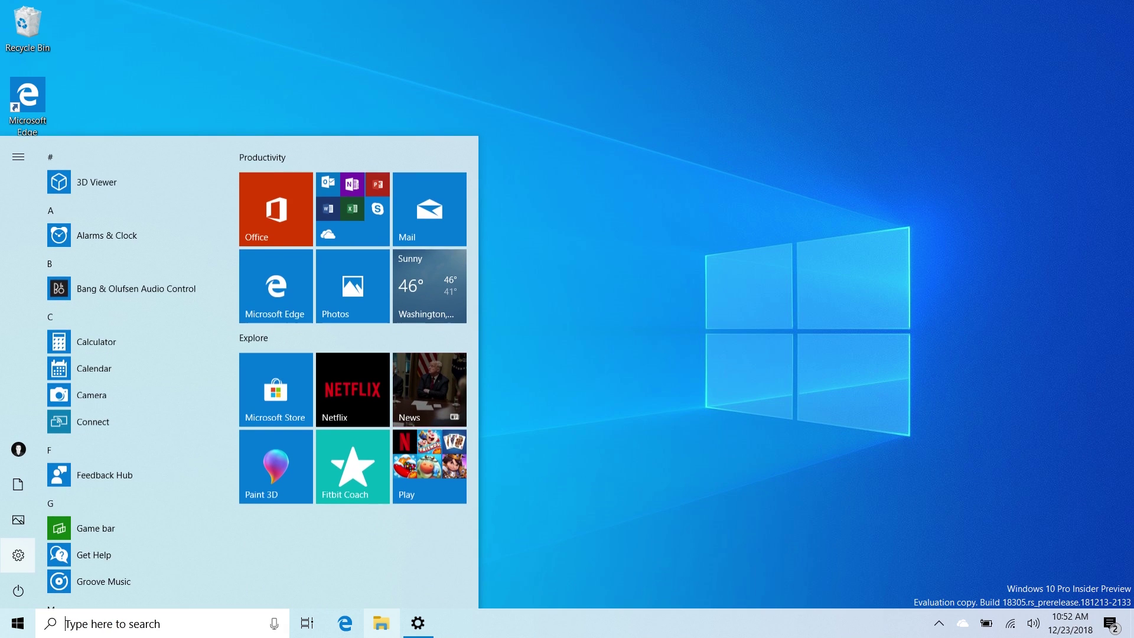
pyautogui.click(18, 450)
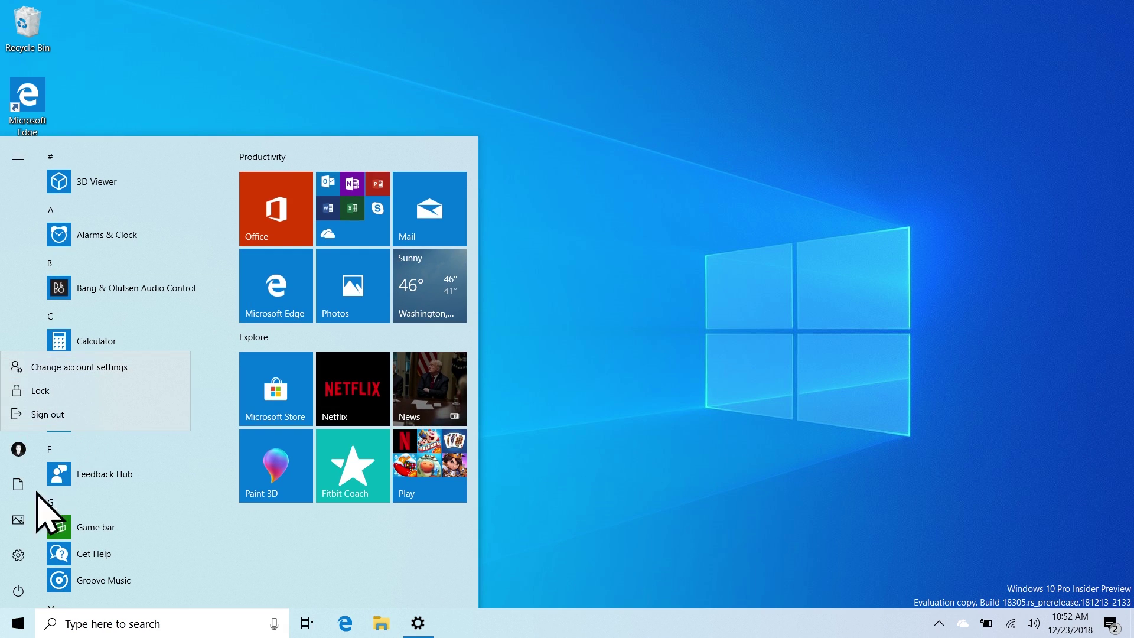
pyautogui.click(17, 590)
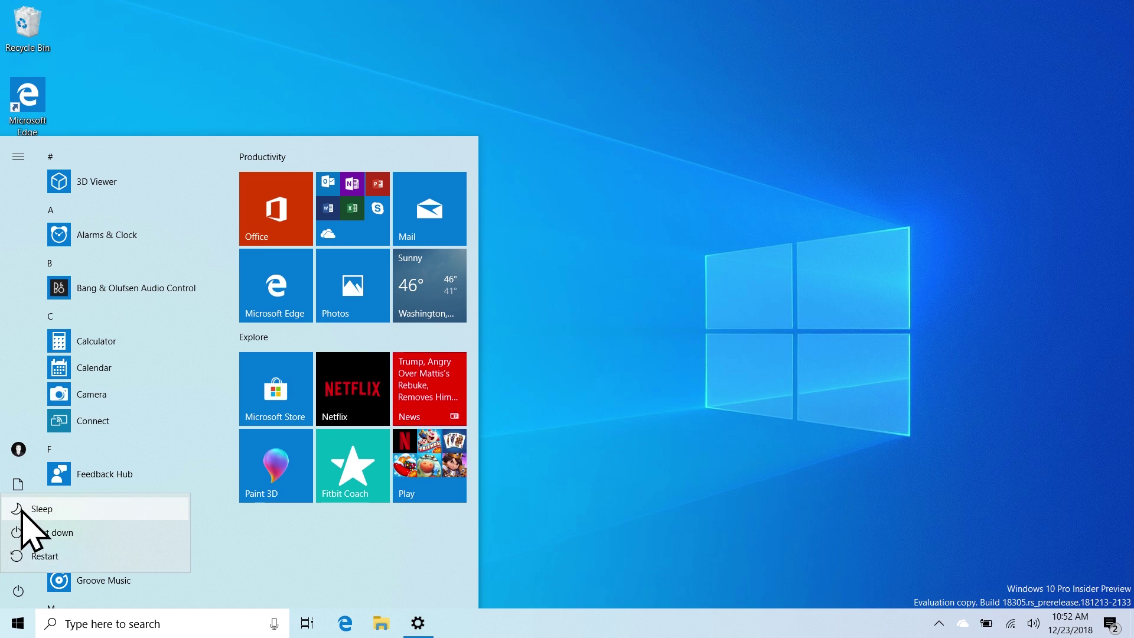
pyautogui.click(19, 453)
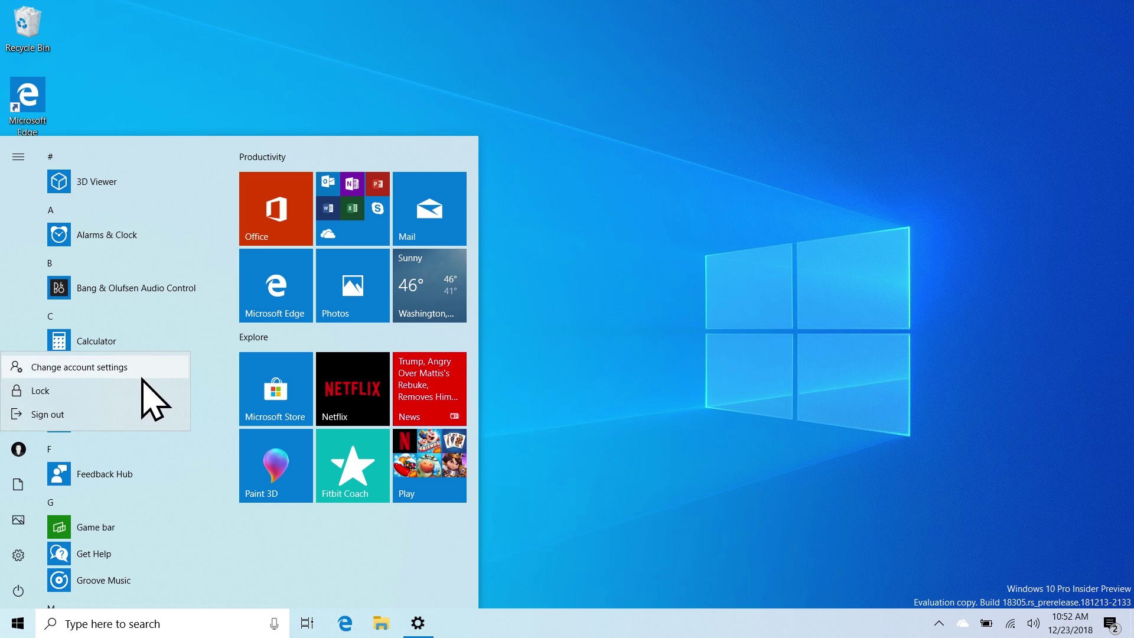
pyautogui.click(586, 525)
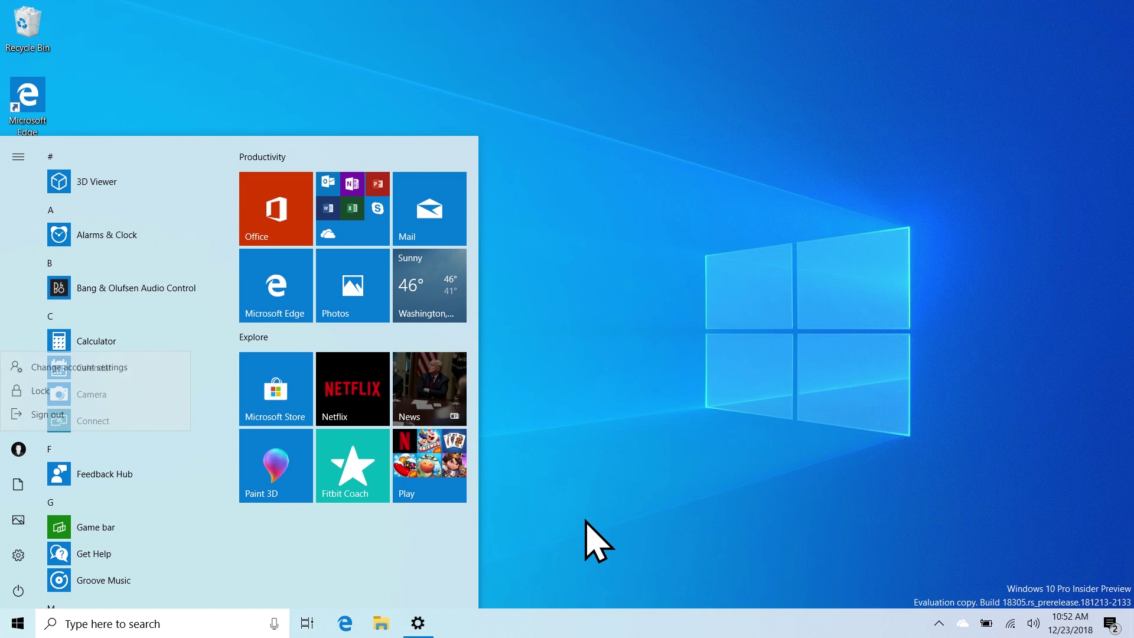
pyautogui.click(684, 248)
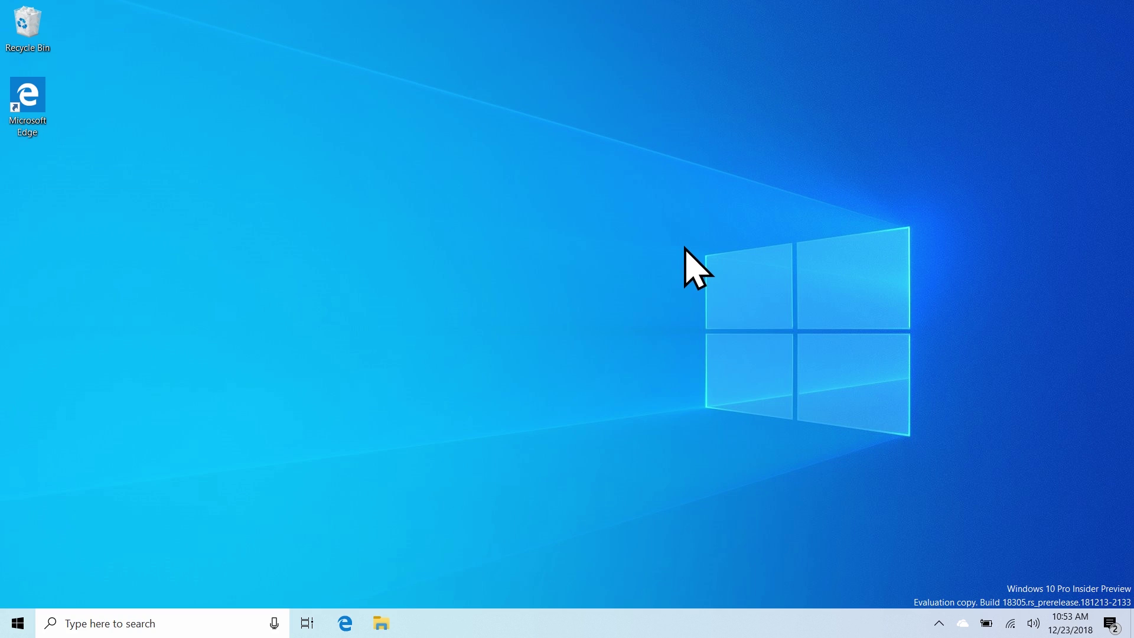